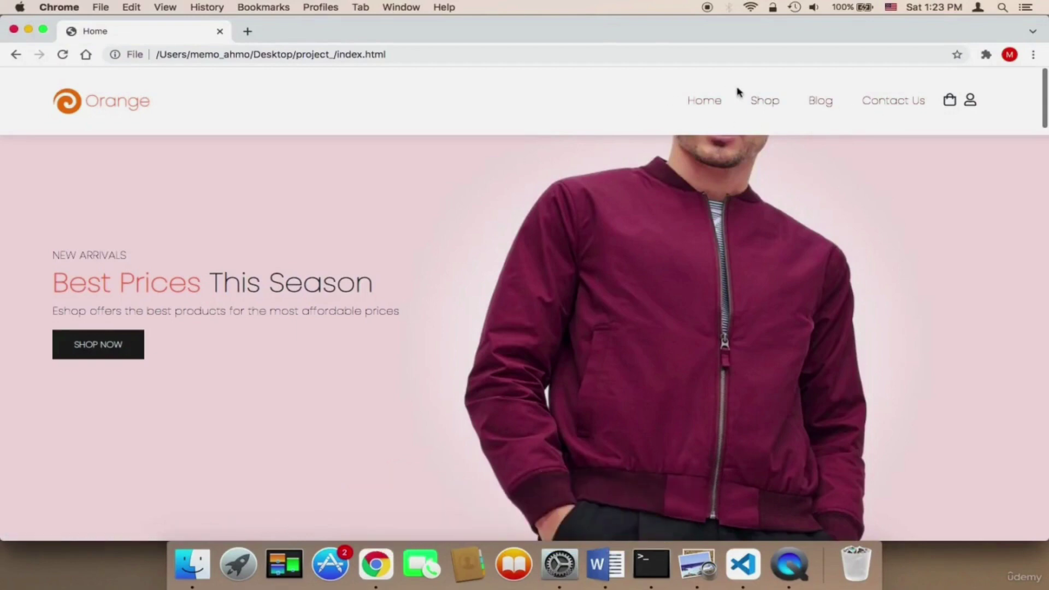
# Step: Try the Shop navbar link in Chrome, then return to the home page
pyautogui.click(776, 108)
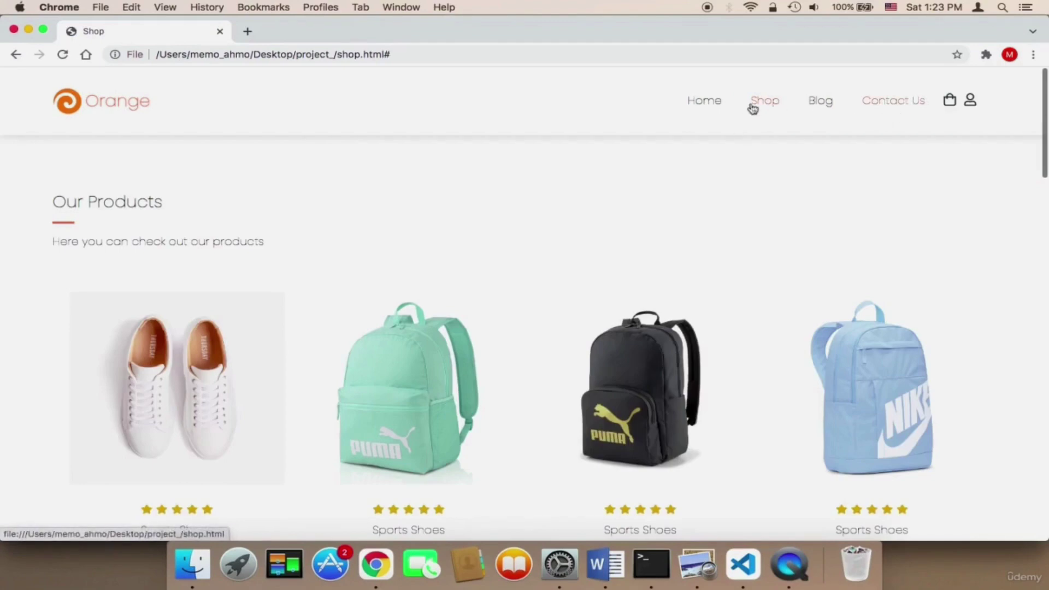
pyautogui.click(704, 103)
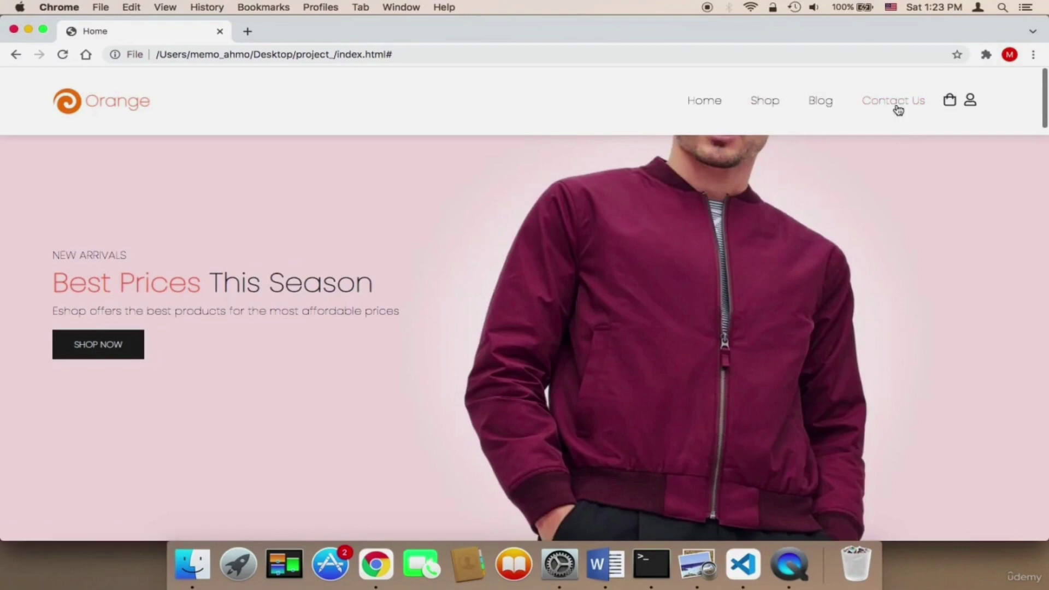
# Step: In VS Code, close style.css, switch to index.html and hide the sidebar
pyautogui.click(749, 556)
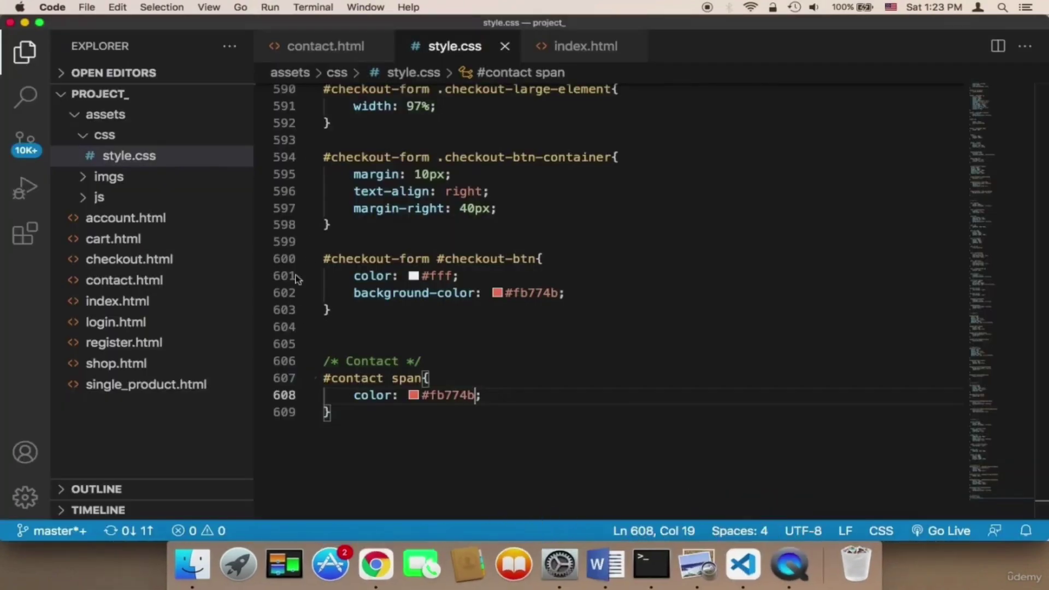
pyautogui.click(506, 45)
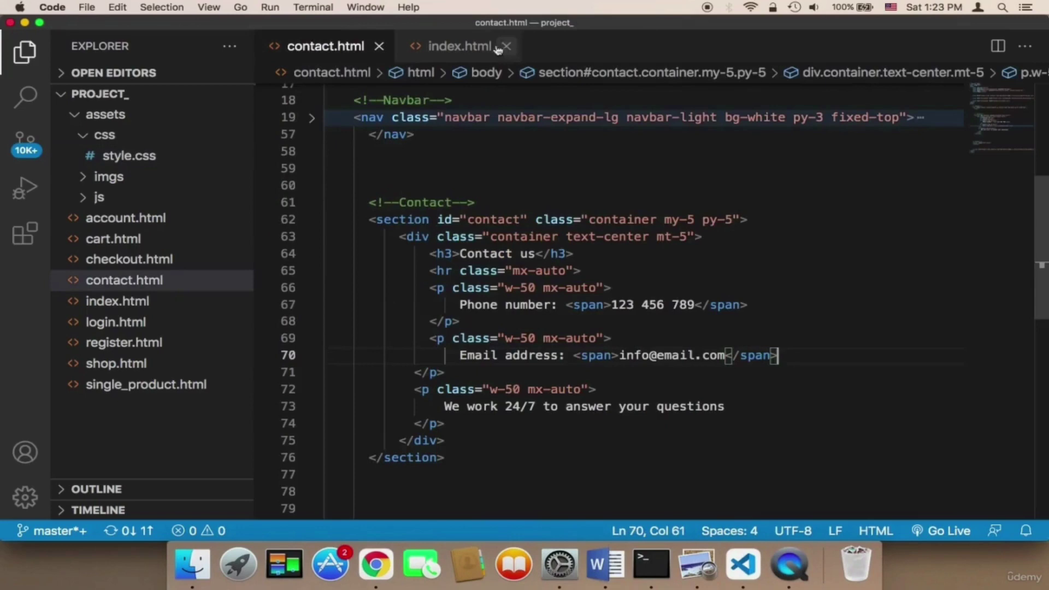
pyautogui.click(433, 46)
pyautogui.press('super+a')
pyautogui.press('super+b')
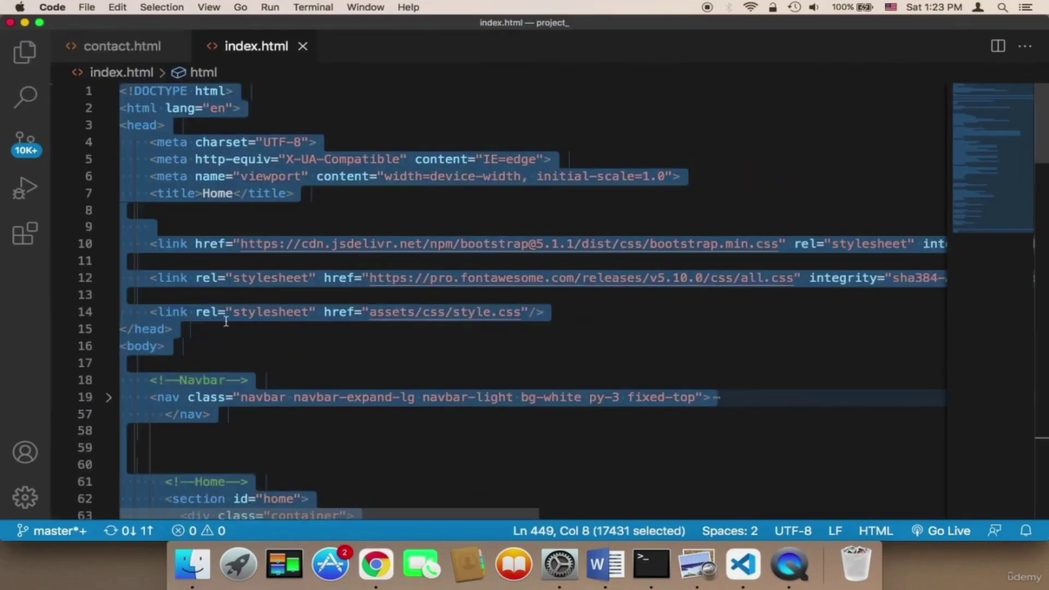
pyautogui.scroll(-5, 225, 322)
# Step: Unfold the navbar code and delete the '#' from the Blog link's href
pyautogui.click(108, 217)
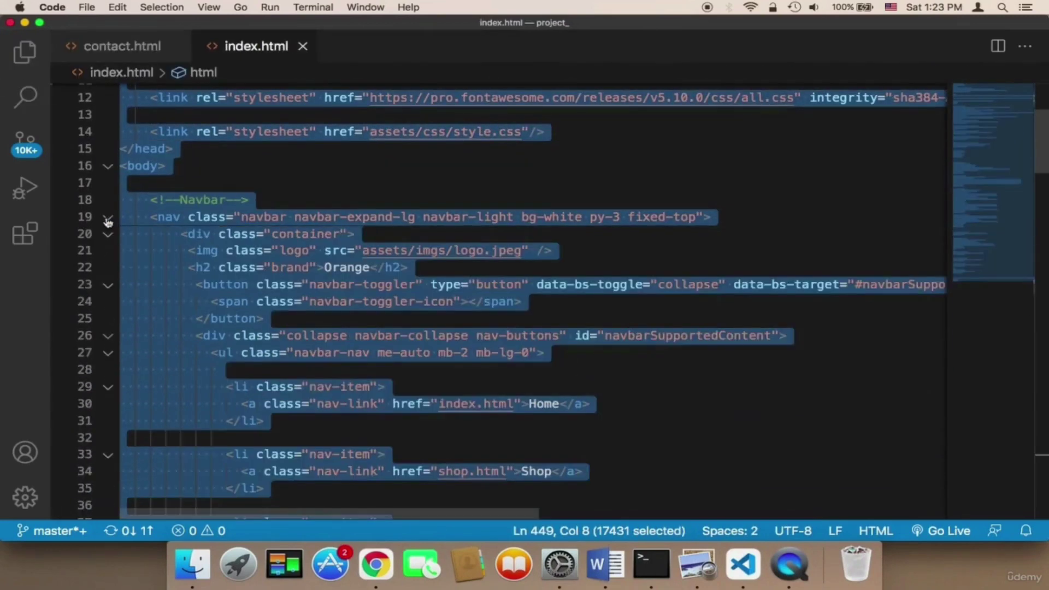
pyautogui.click(421, 291)
pyautogui.scroll(-3, 420, 291)
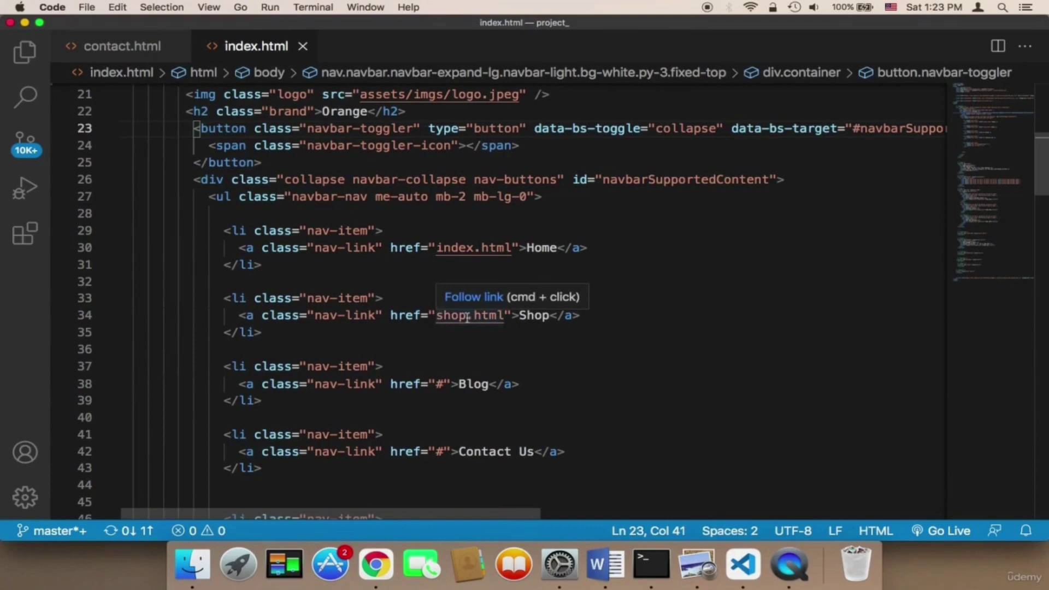
pyautogui.scroll(-3, 497, 309)
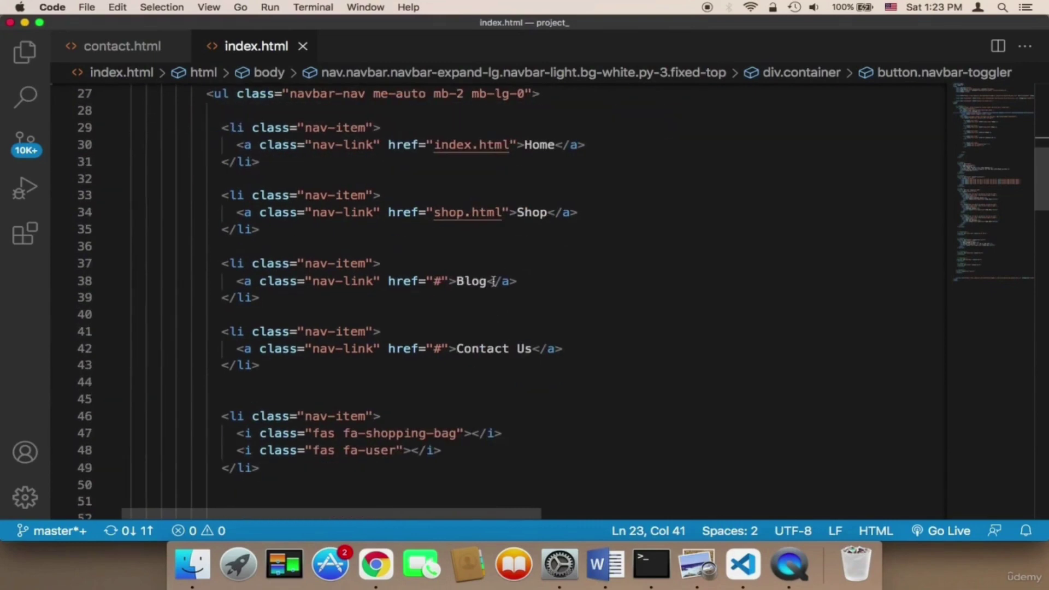
pyautogui.click(440, 281)
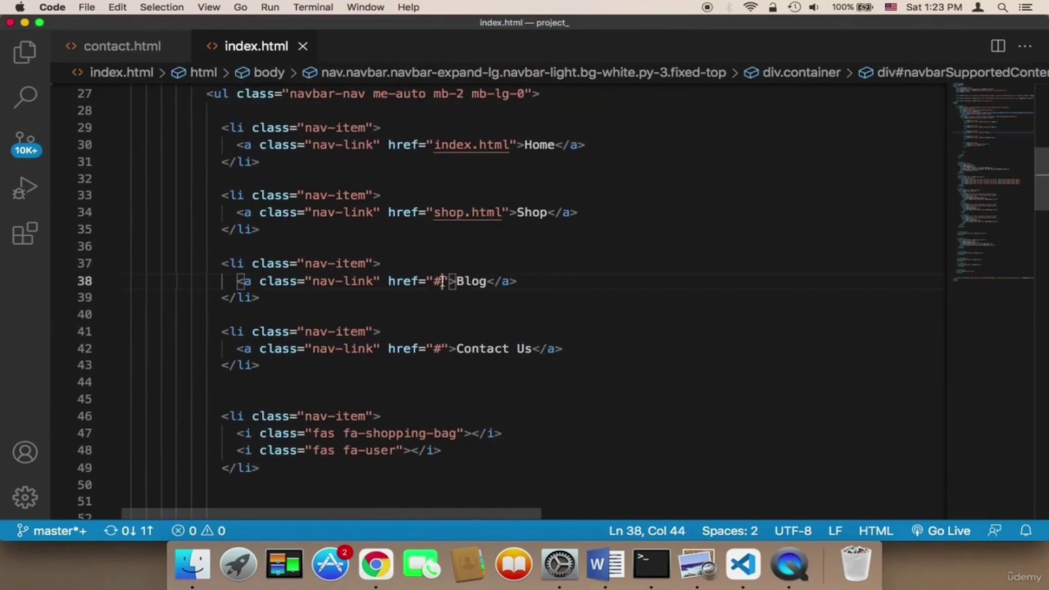
pyautogui.press('BackSpace')
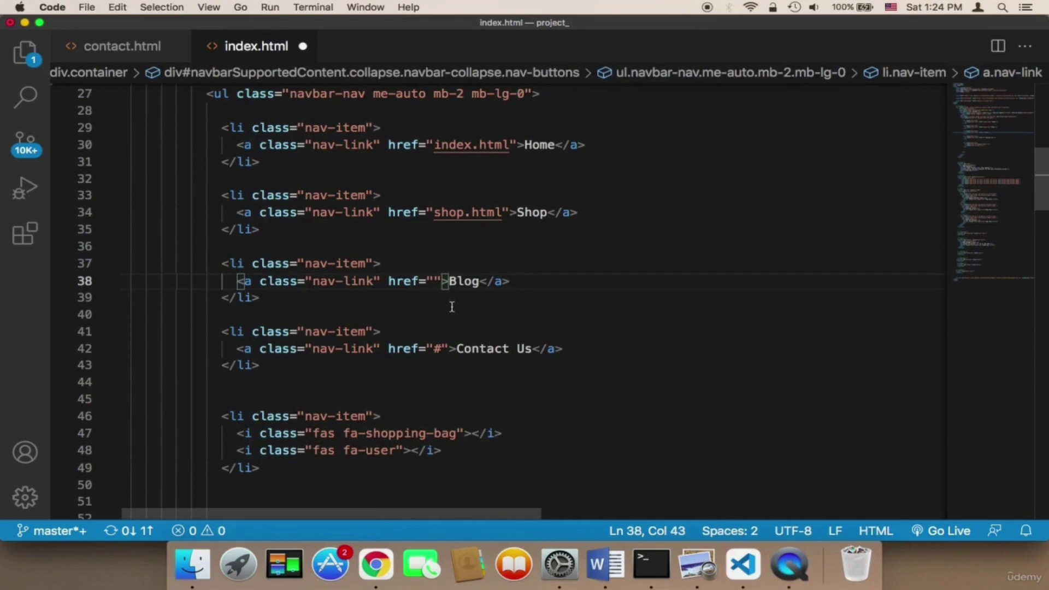
# Step: Glance at Chrome, then select the Blog list item and restore '#' in its href
pyautogui.click(374, 561)
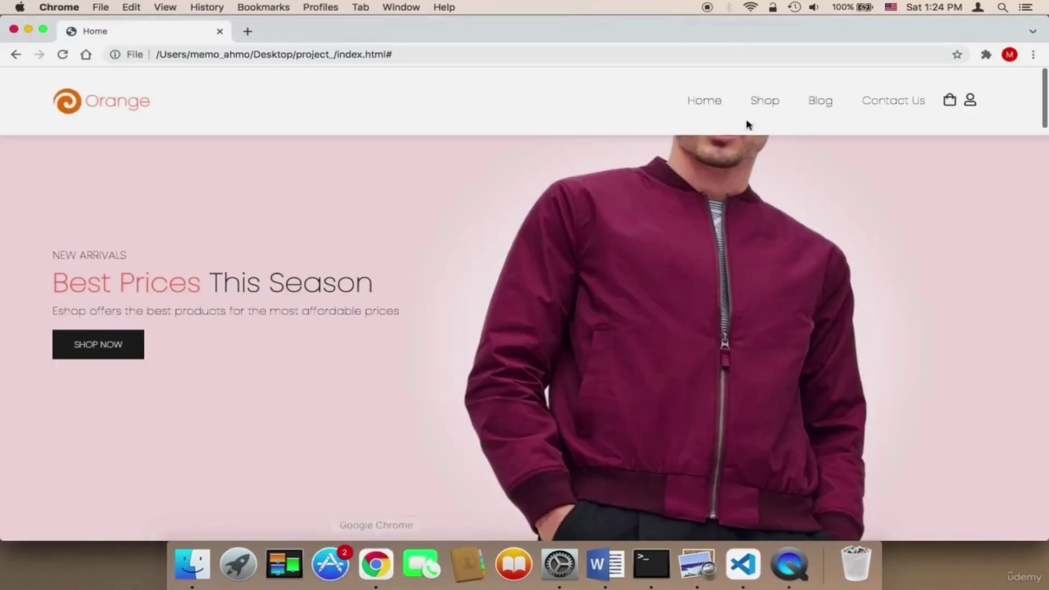
pyautogui.click(740, 564)
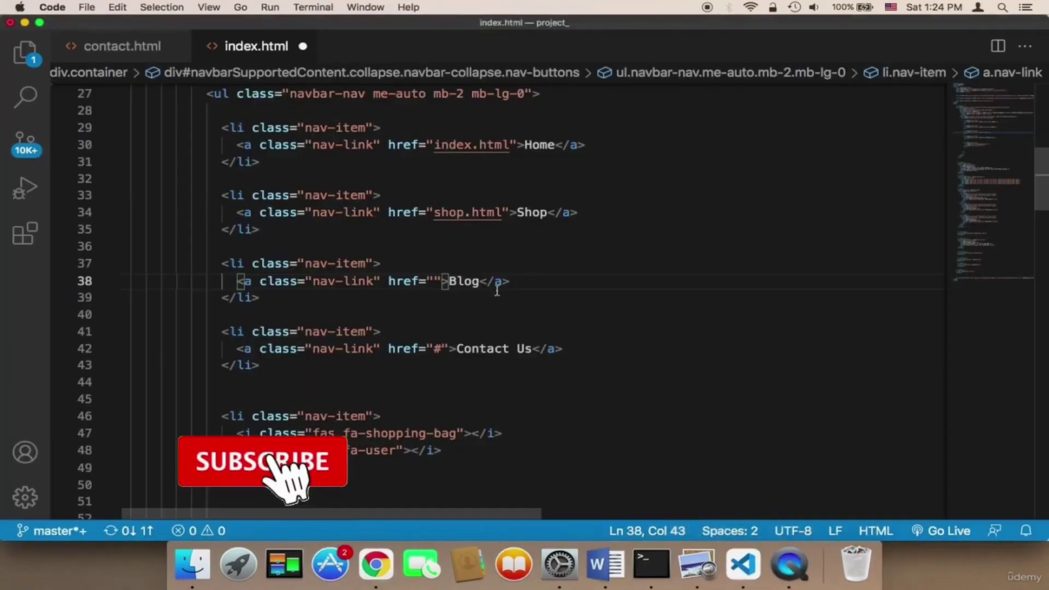
pyautogui.moveTo(288, 317); pyautogui.dragTo(199, 265)
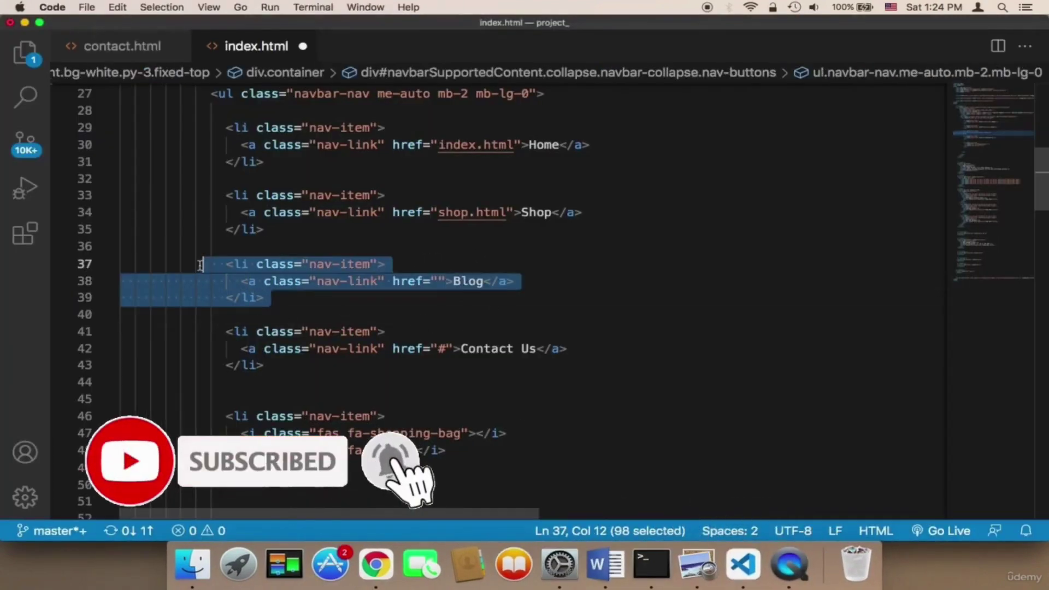
pyautogui.click(439, 280)
pyautogui.write('#')
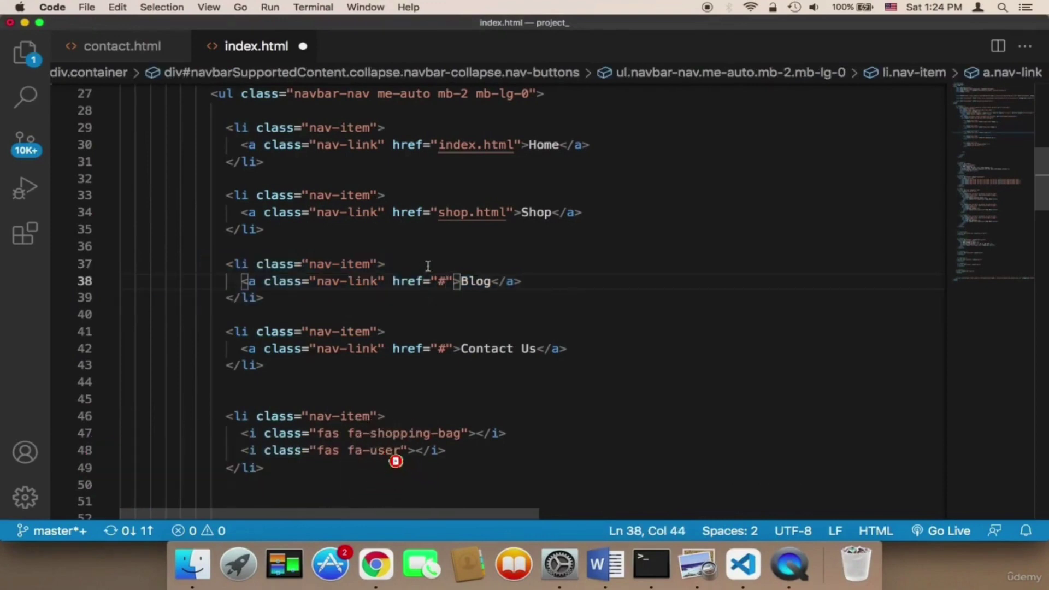
# Step: Replace the Contact Us link's '#' href with contact.html
pyautogui.click(448, 348)
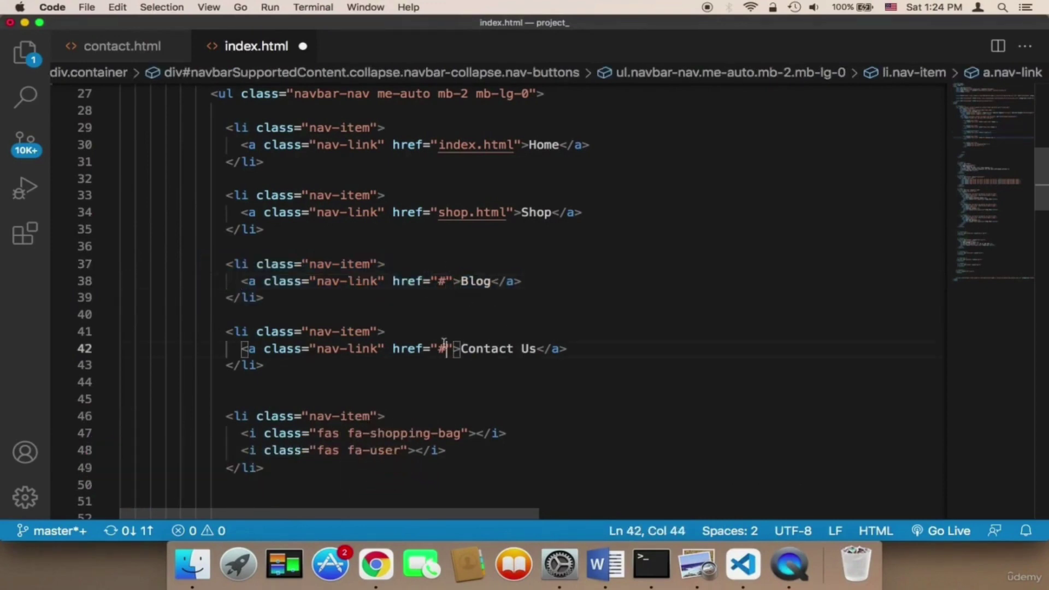
pyautogui.press('BackSpace')
pyautogui.write('contac')
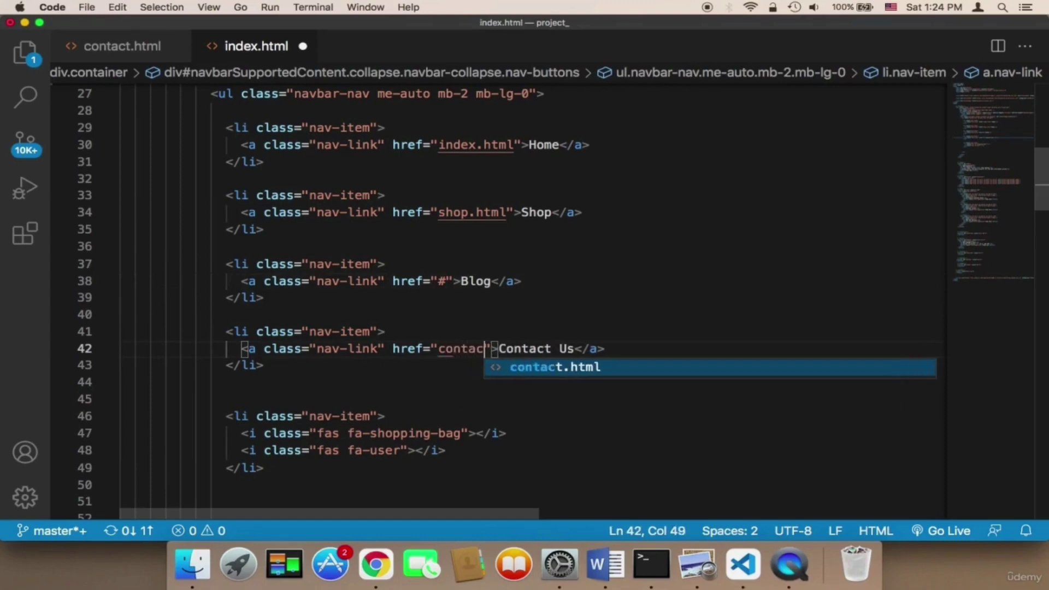
pyautogui.write('t.html')
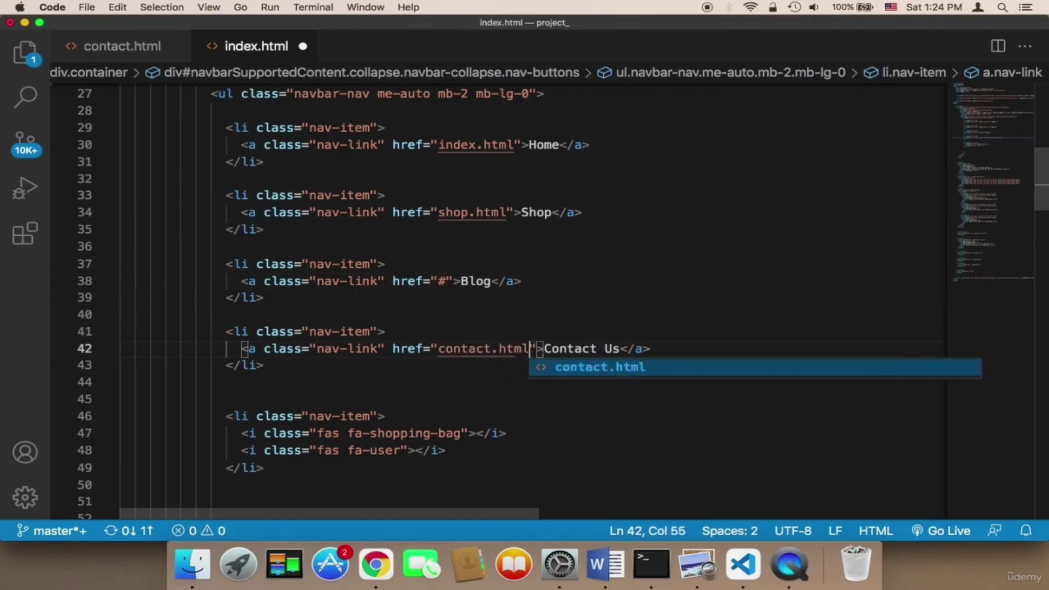
pyautogui.click(445, 266)
pyautogui.scroll(-2, 446, 275)
pyautogui.scroll(-2, 445, 275)
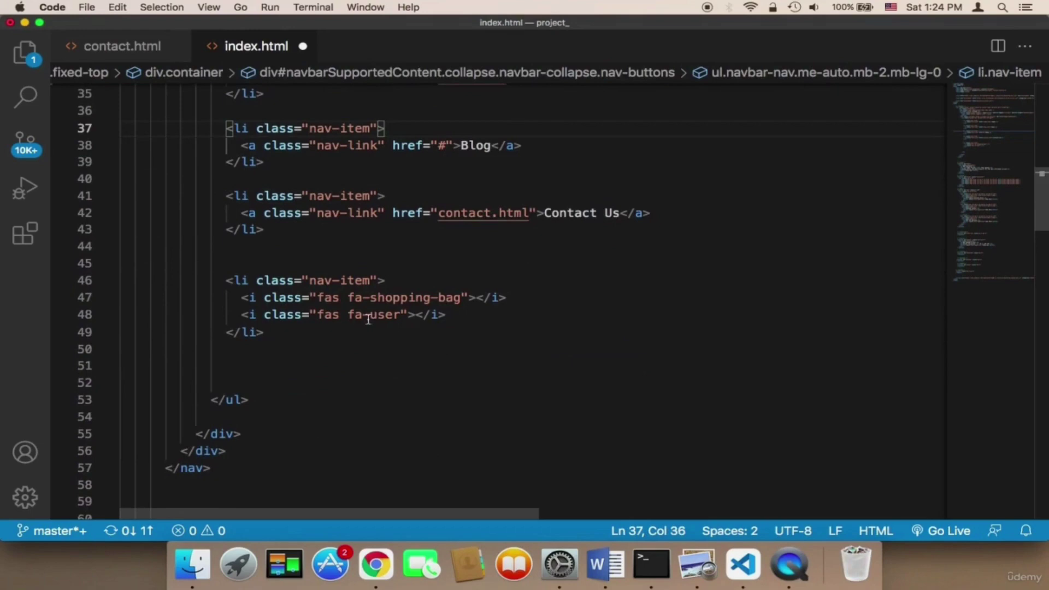
# Step: Wrap the navbar's user icon in a link to account.html
pyautogui.click(414, 314)
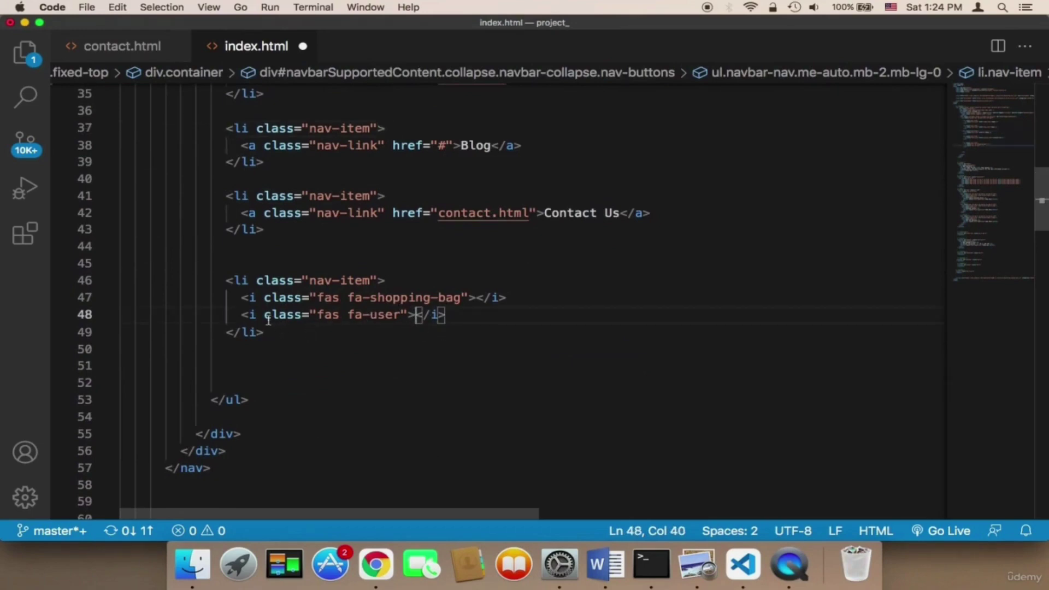
pyautogui.click(233, 315)
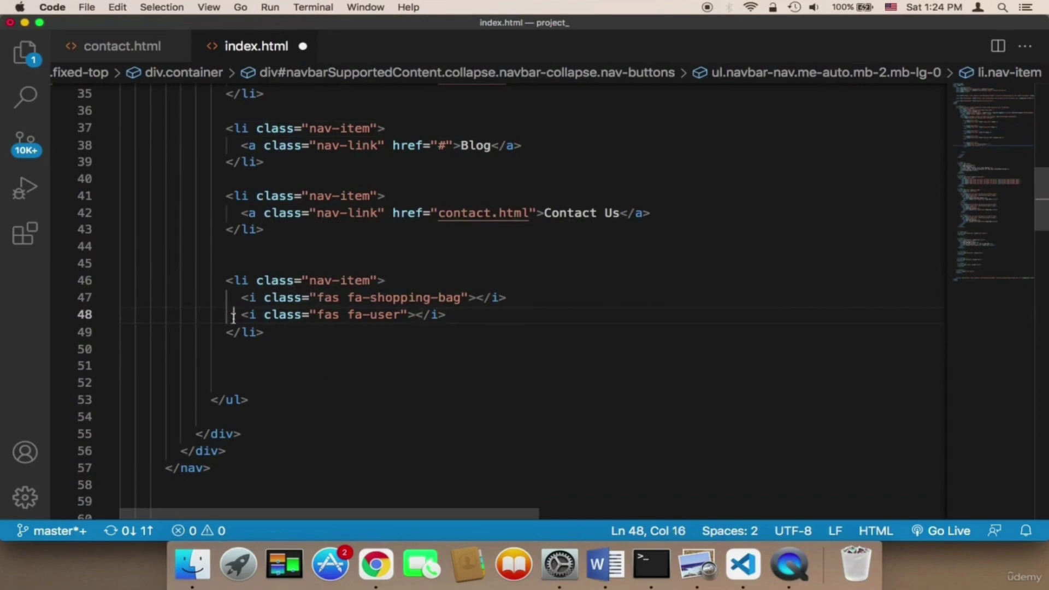
pyautogui.press('Right')
pyautogui.write('a')
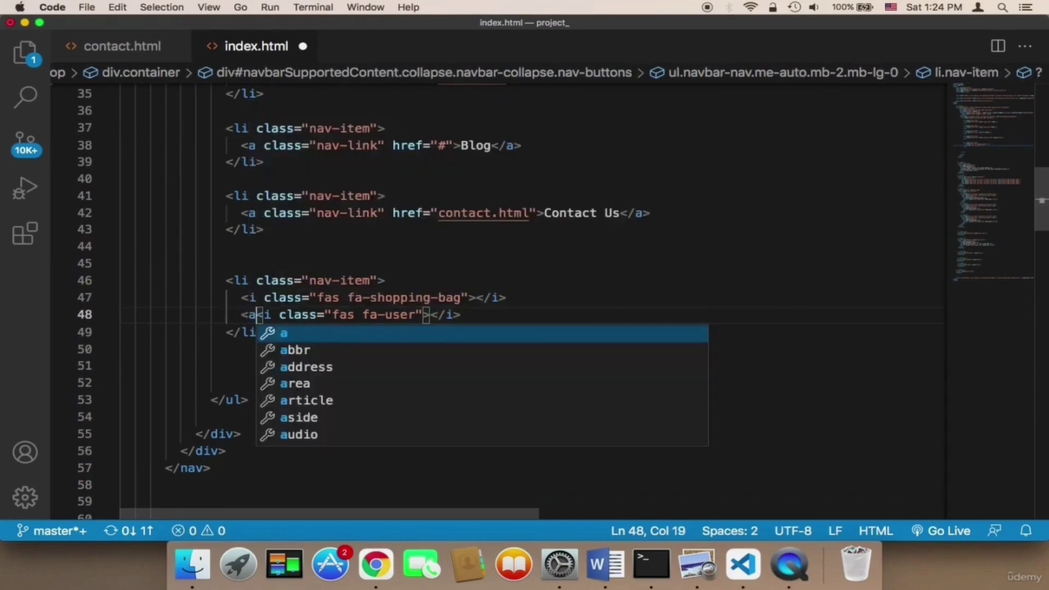
pyautogui.write('></a>')
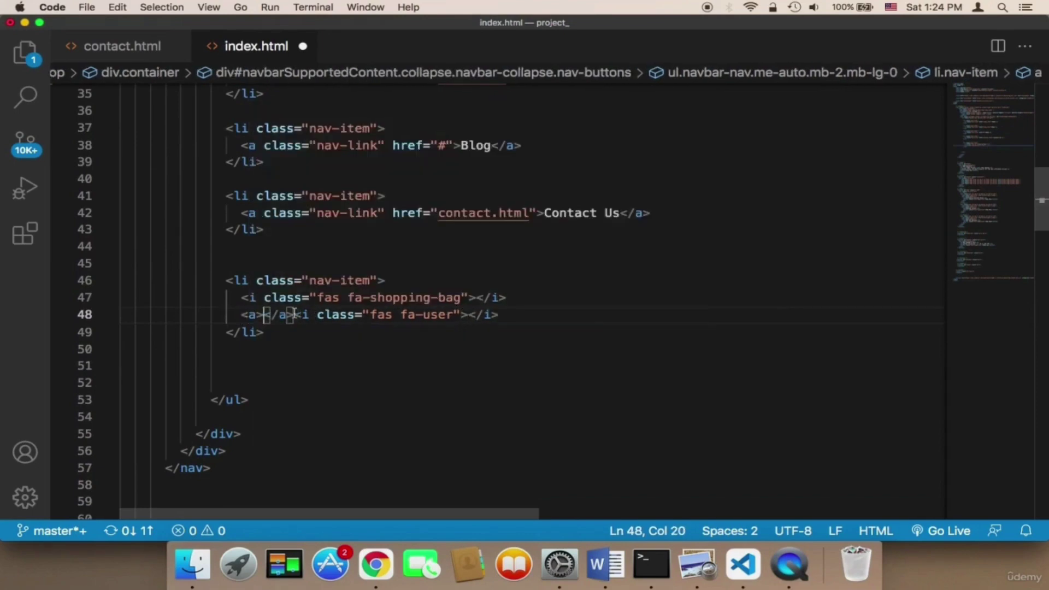
pyautogui.moveTo(293, 315); pyautogui.dragTo(498, 315)
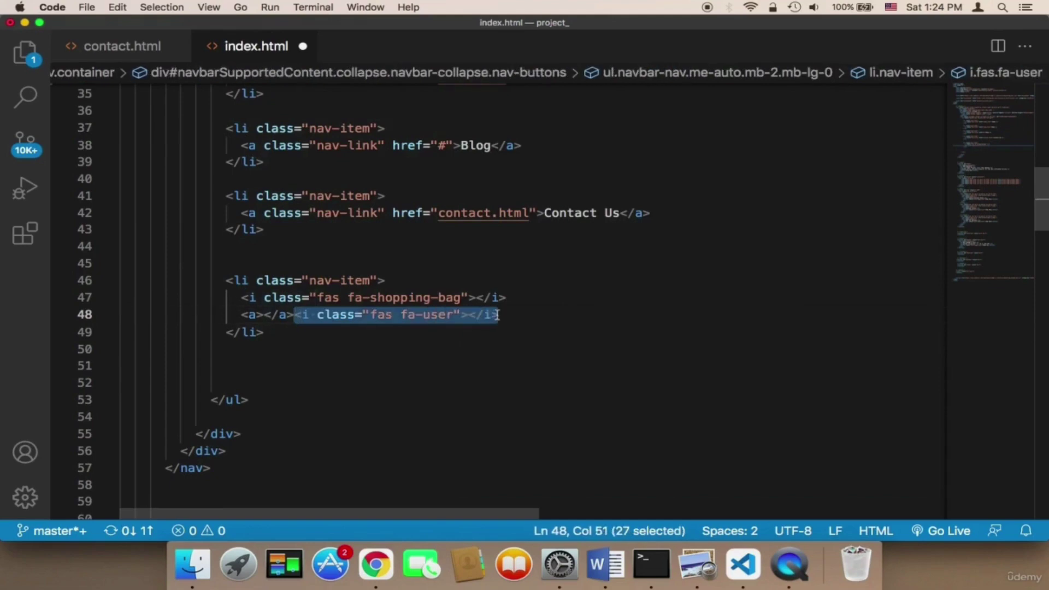
pyautogui.press('super+x')
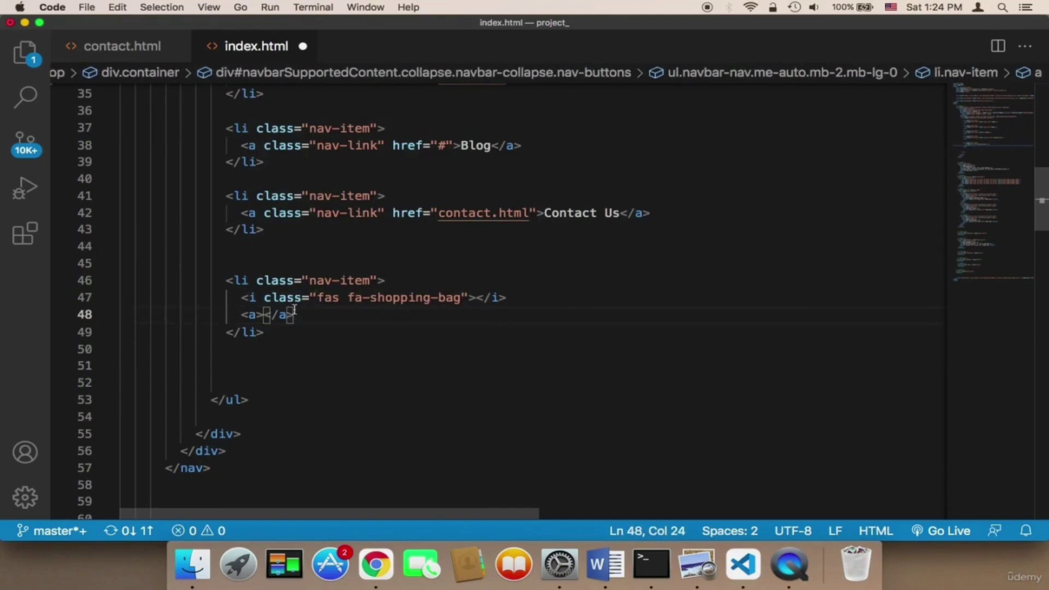
pyautogui.press('super+v')
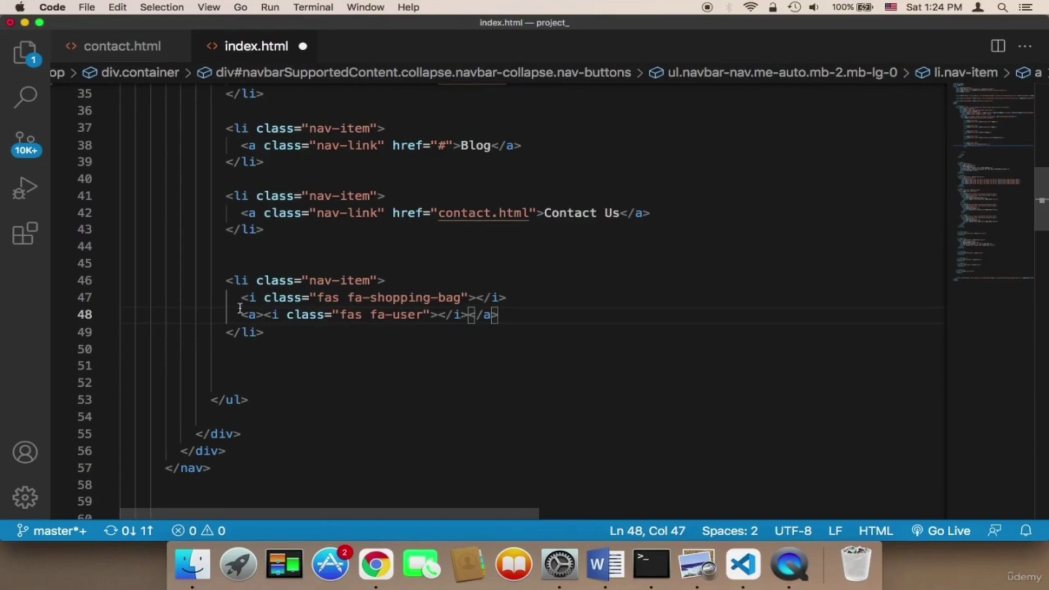
pyautogui.click(256, 315)
pyautogui.write('hre')
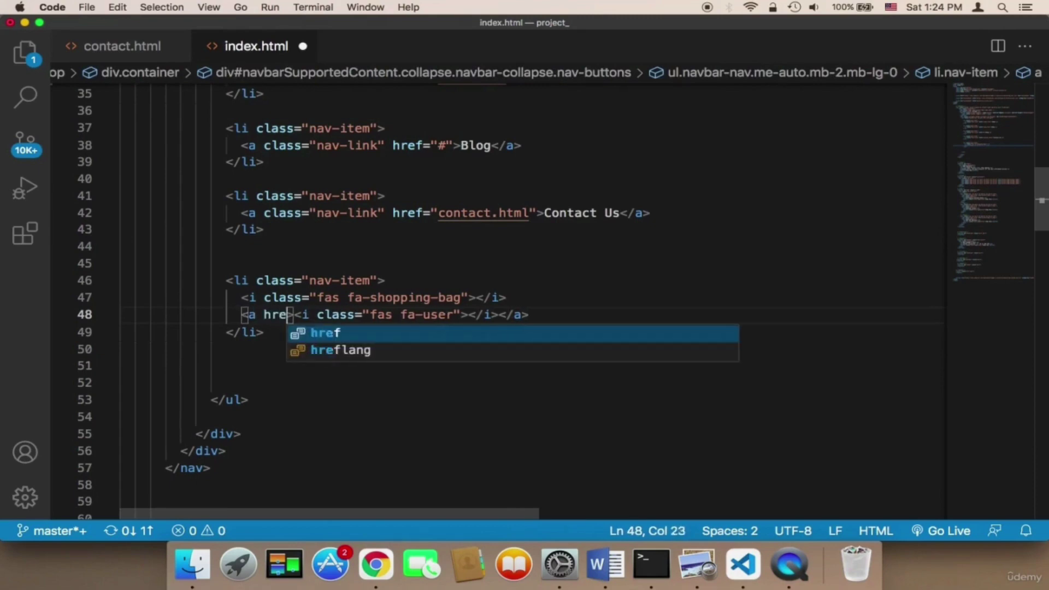
pyautogui.write('f=""')
pyautogui.press('Left')
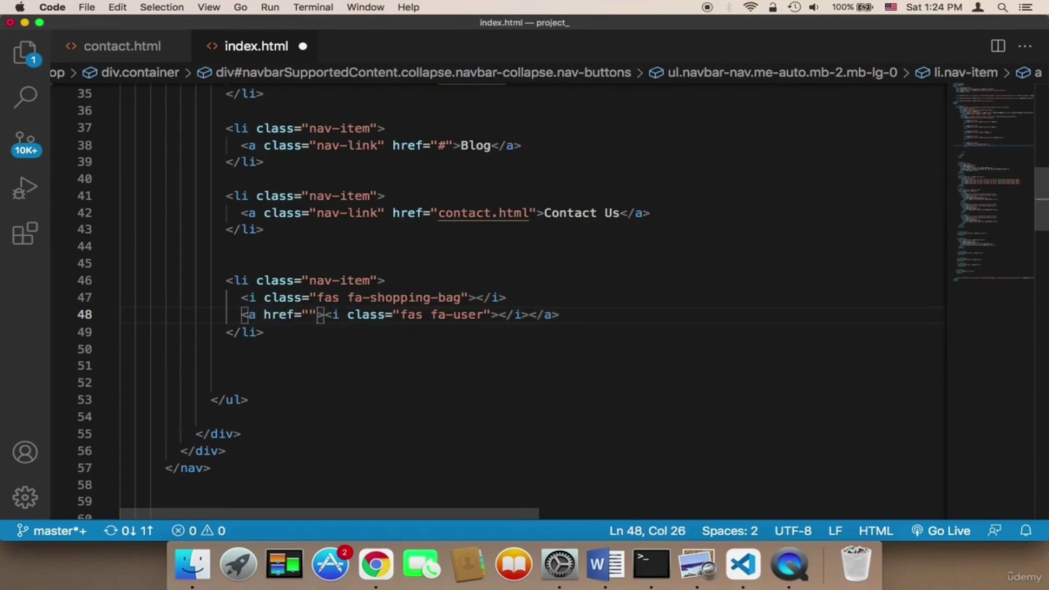
pyautogui.write('account')
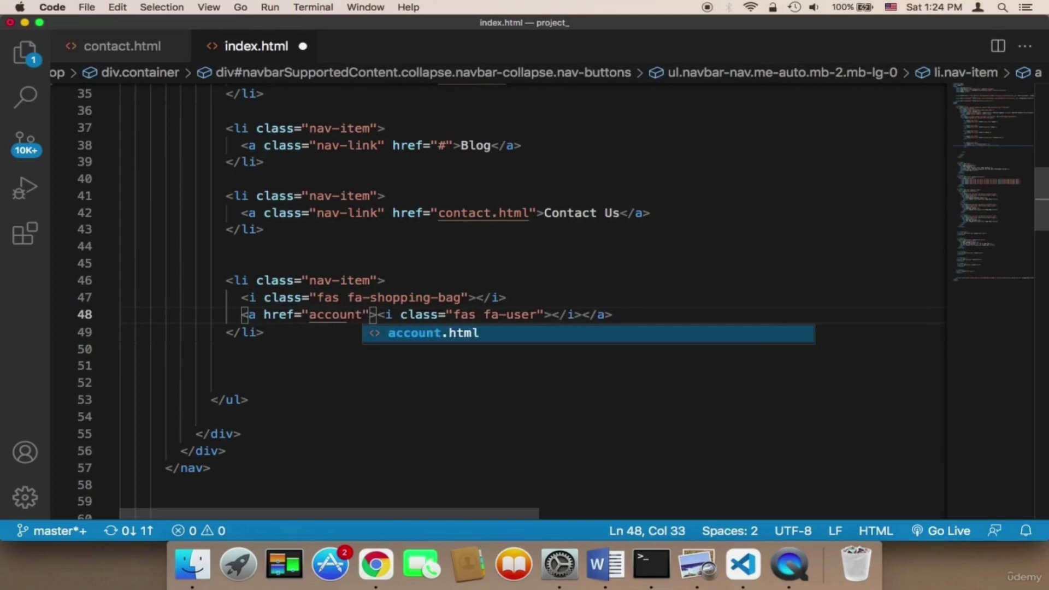
pyautogui.press('Return')
pyautogui.press('Right')
pyautogui.press('Right')
pyautogui.click(409, 350)
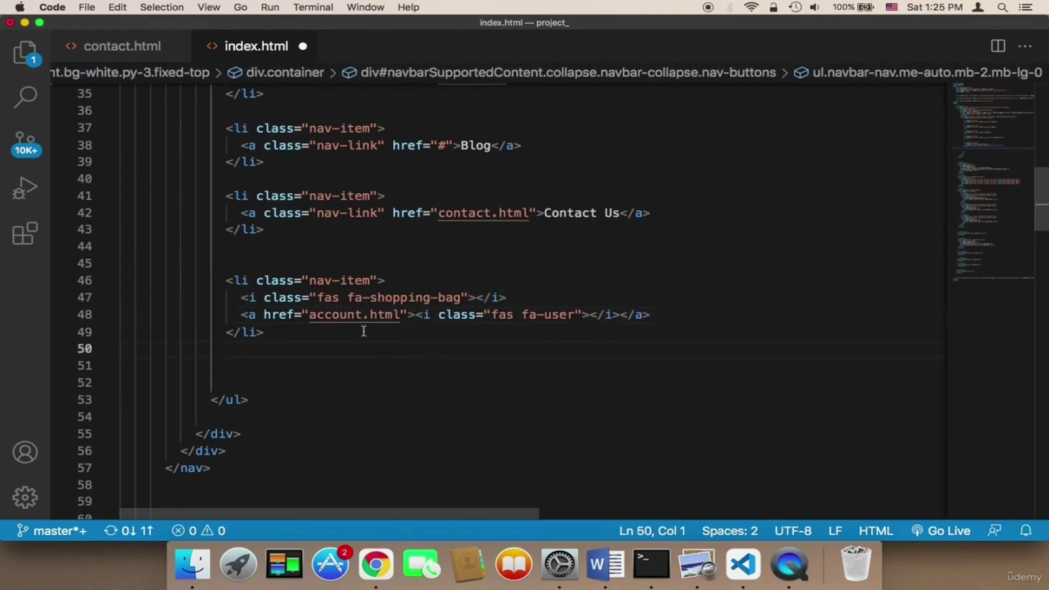
pyautogui.press('Up')
pyautogui.press('Up')
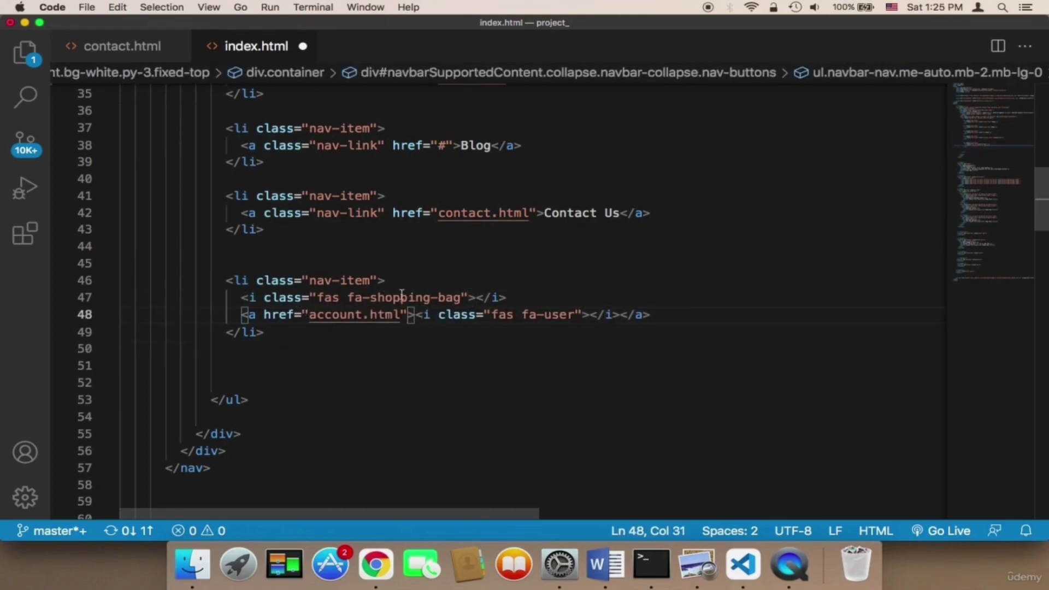
# Step: Wrap the shopping-bag icon in a link to cart.html
pyautogui.click(240, 297)
pyautogui.write('<')
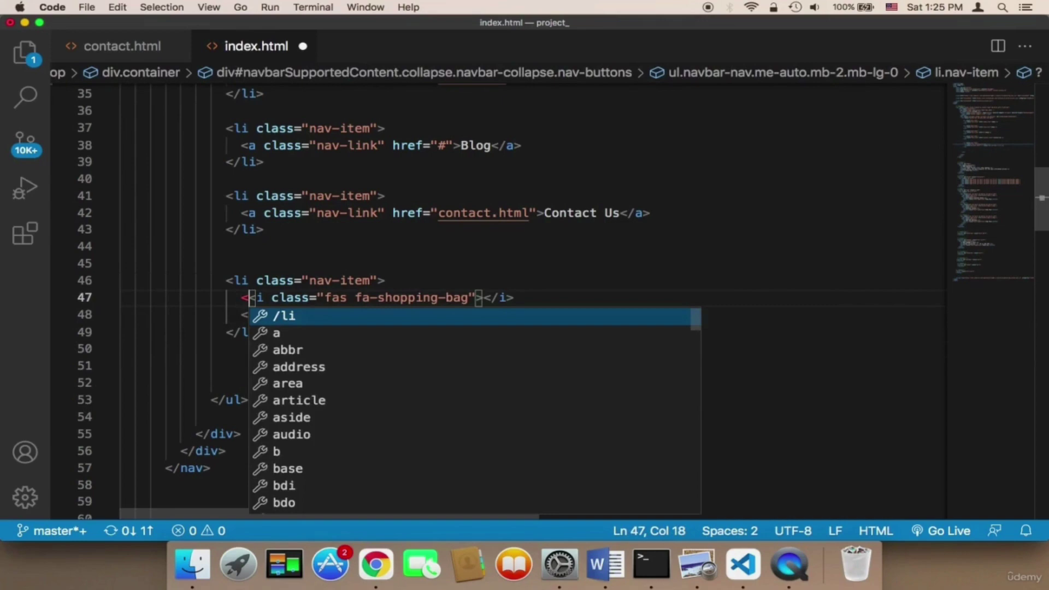
pyautogui.write('a></a>')
pyautogui.press('Left')
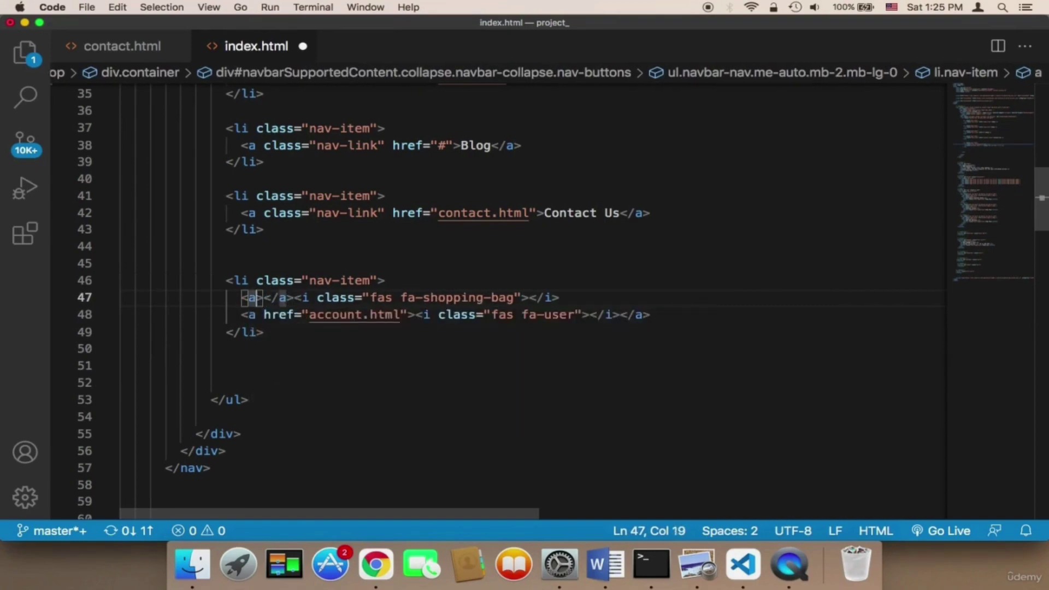
pyautogui.write('href="')
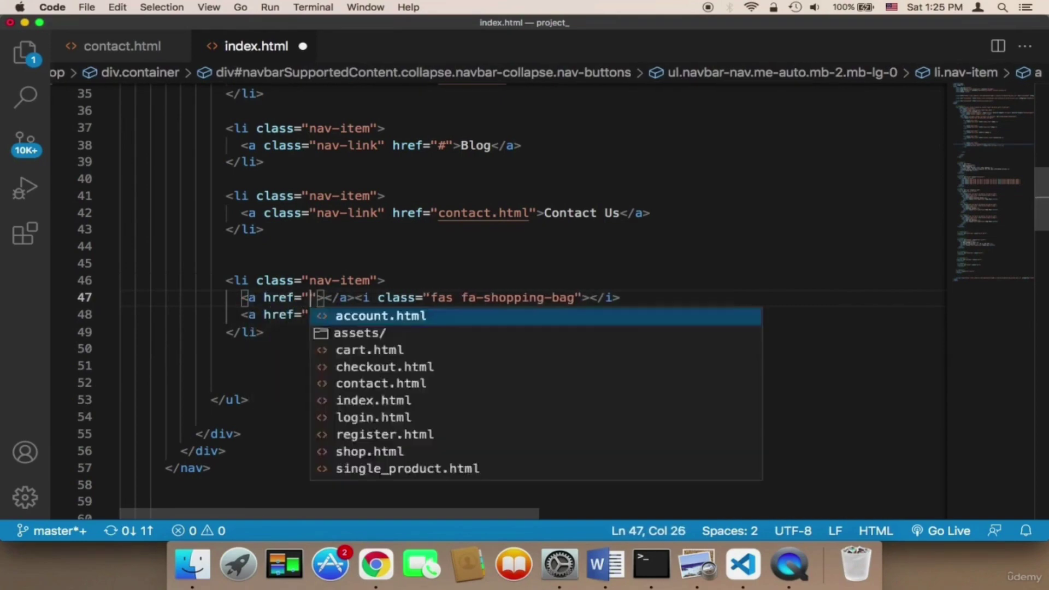
pyautogui.press('Escape')
pyautogui.write('car')
pyautogui.press('Return')
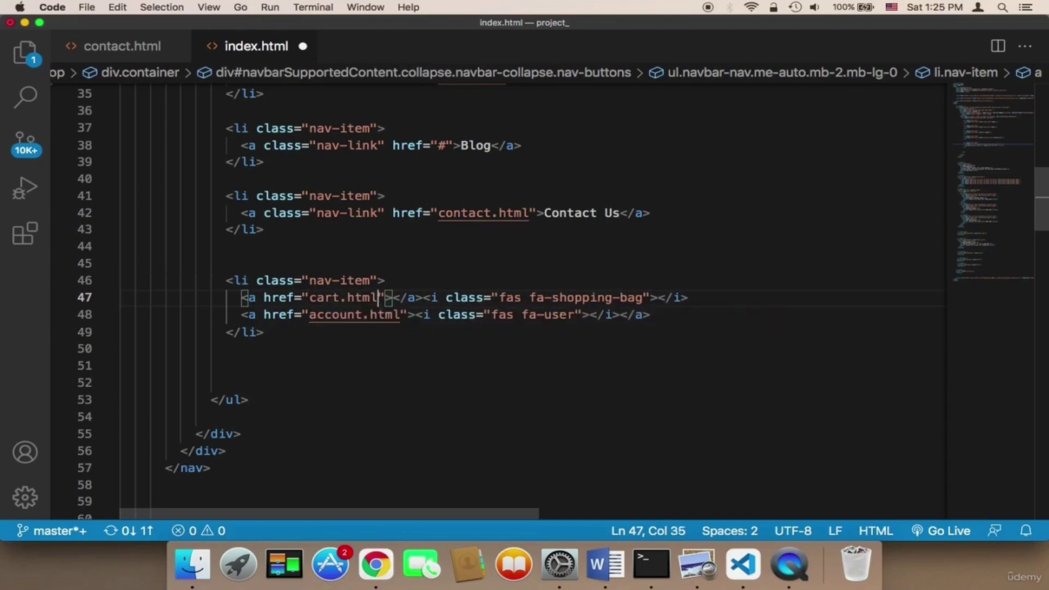
pyautogui.moveTo(423, 299); pyautogui.dragTo(682, 301)
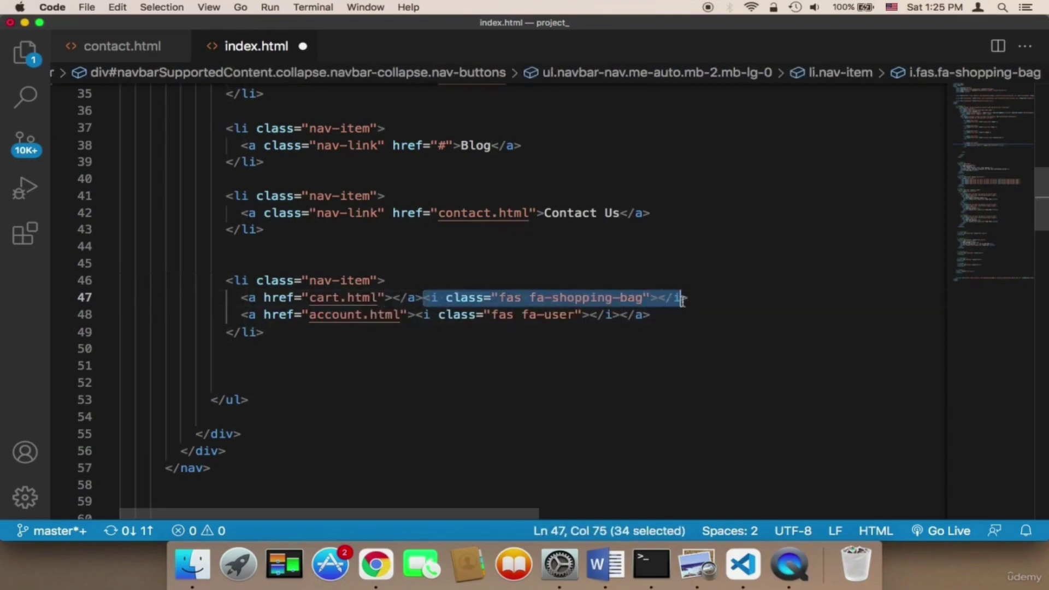
pyautogui.press('super+x')
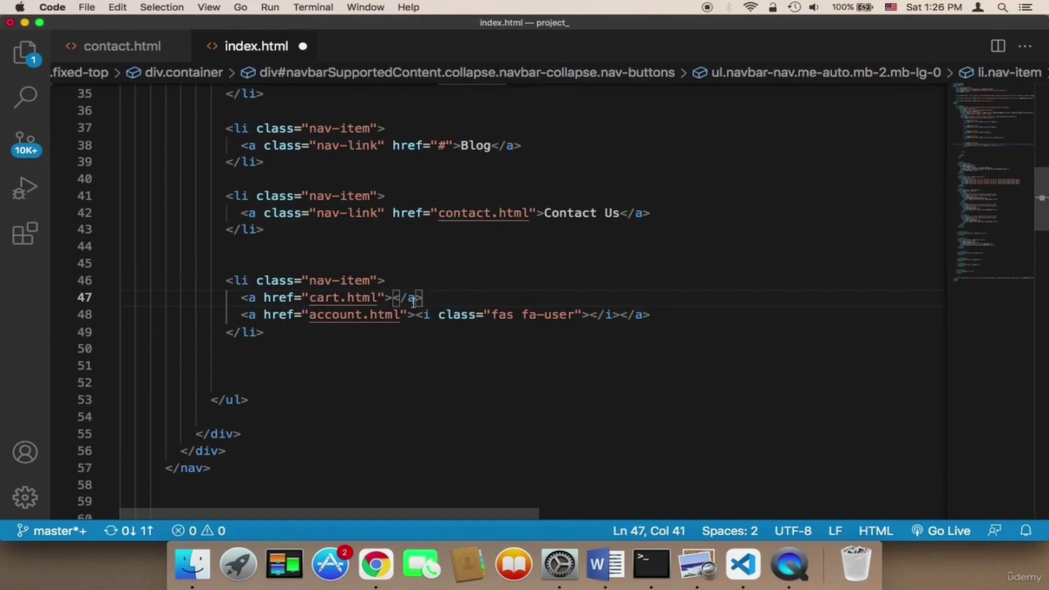
pyautogui.click(392, 298)
pyautogui.press('super+v')
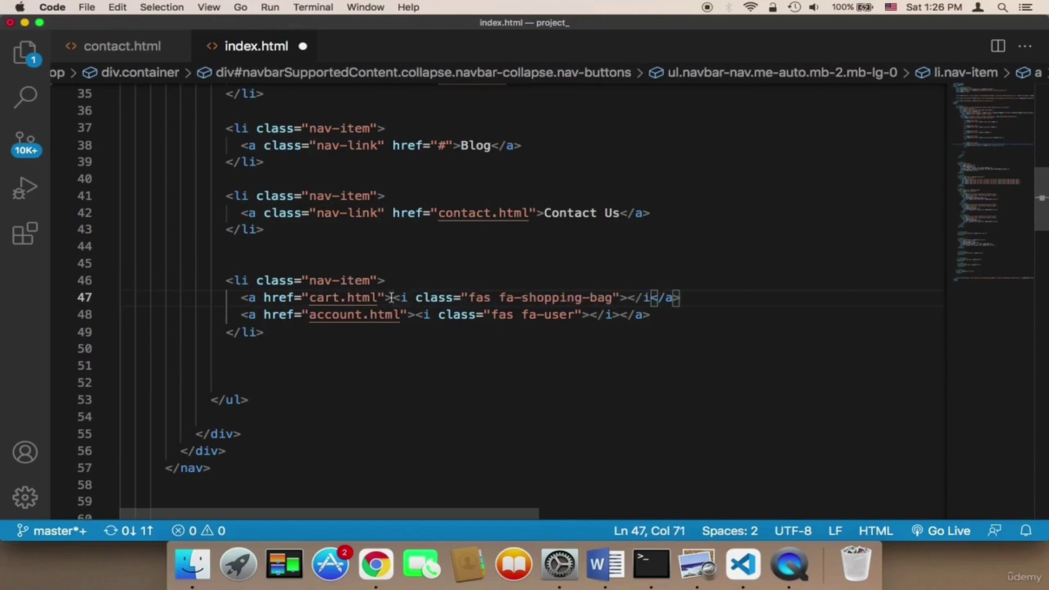
pyautogui.write('>')
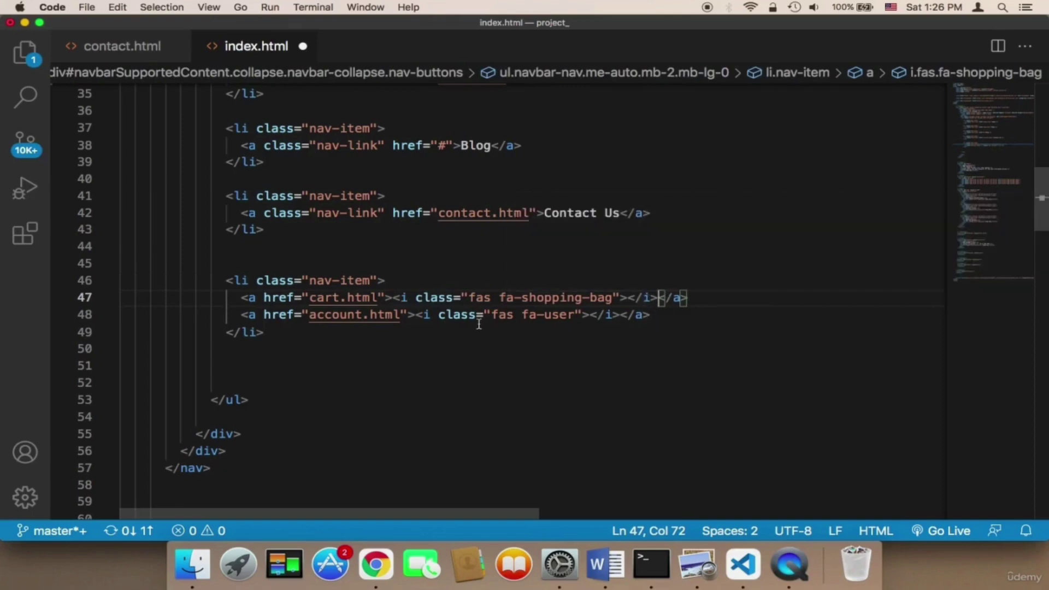
# Step: Save all open files with File > Save All and bring Chrome forward
pyautogui.click(87, 7)
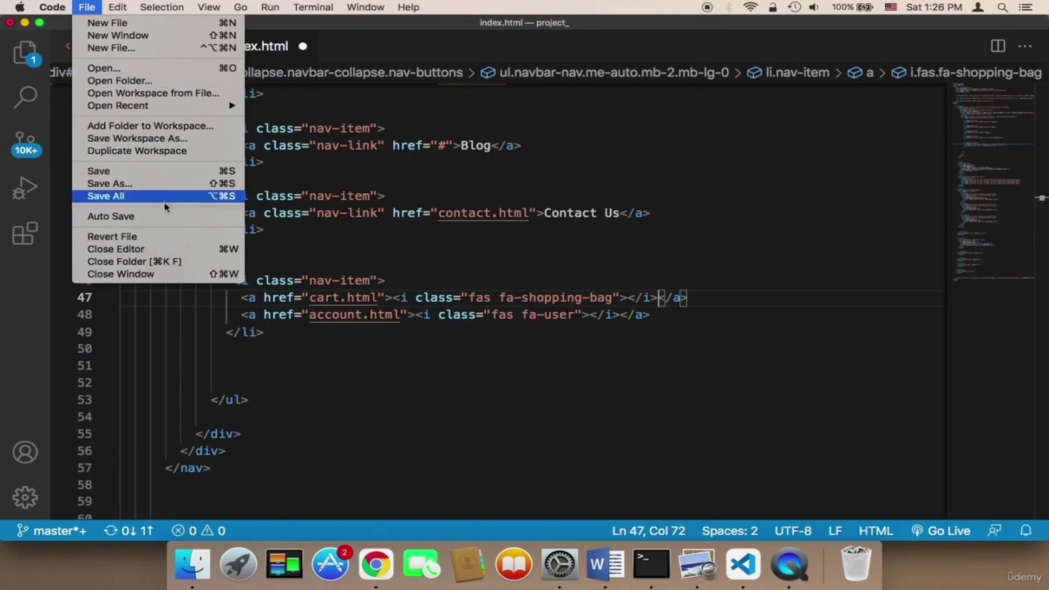
pyautogui.click(164, 196)
pyautogui.click(375, 562)
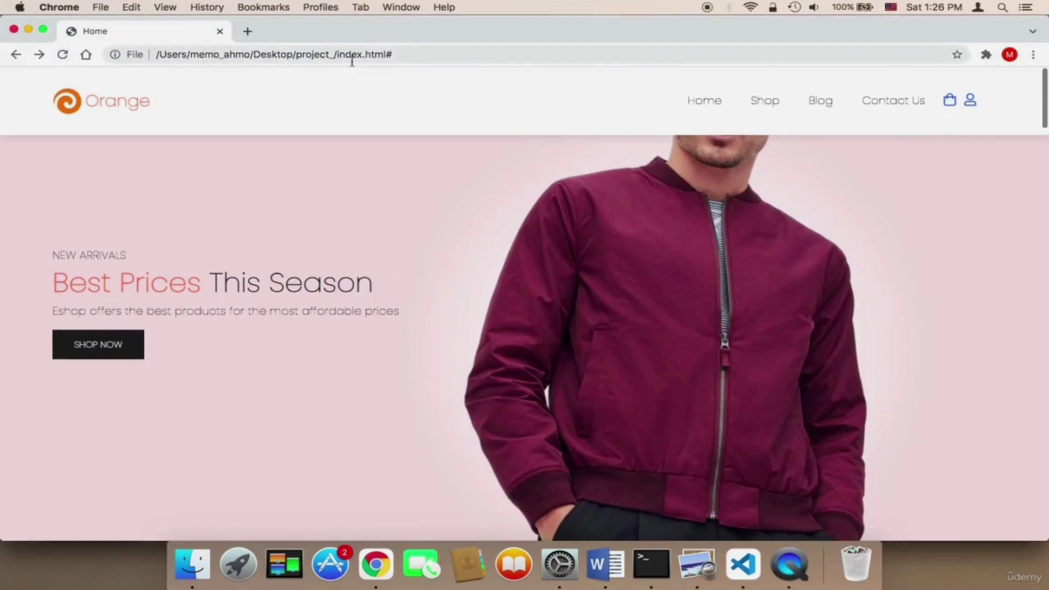
# Step: Test the Contact Us and Shop navbar links, going back home after each
pyautogui.click(892, 107)
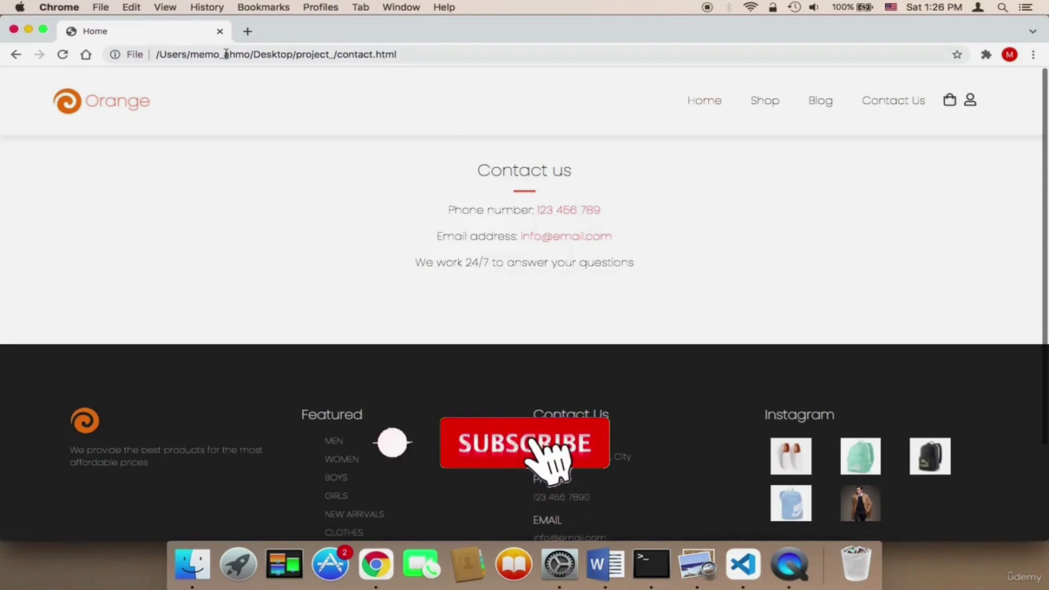
pyautogui.click(16, 56)
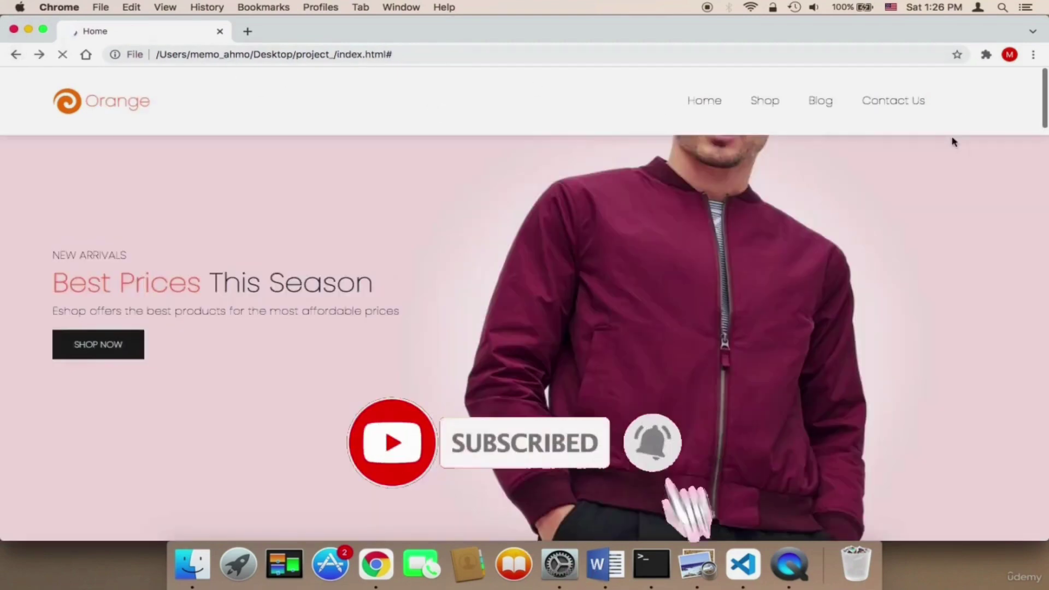
pyautogui.click(765, 101)
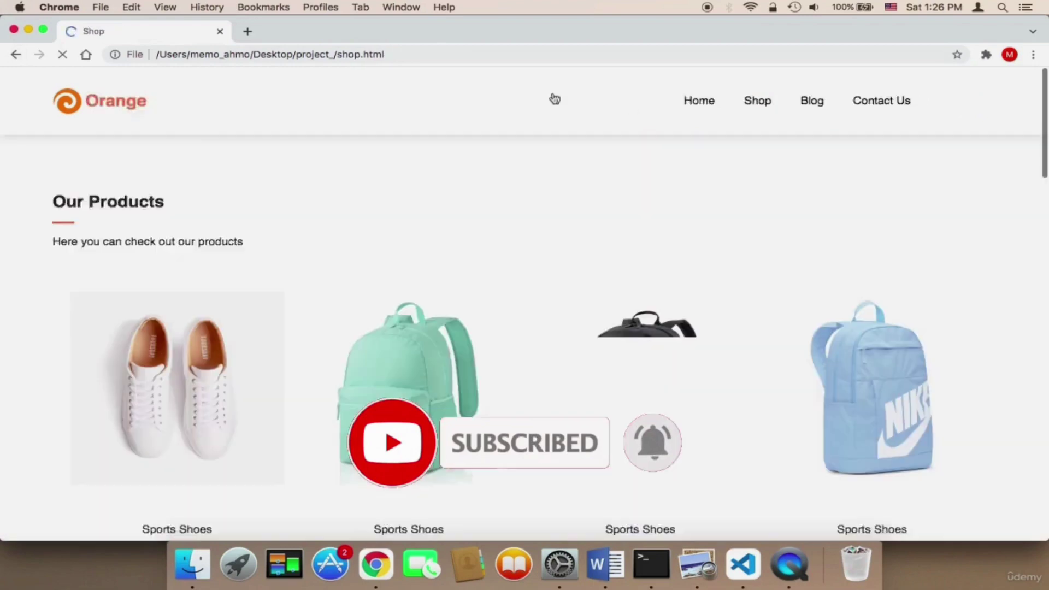
pyautogui.click(15, 54)
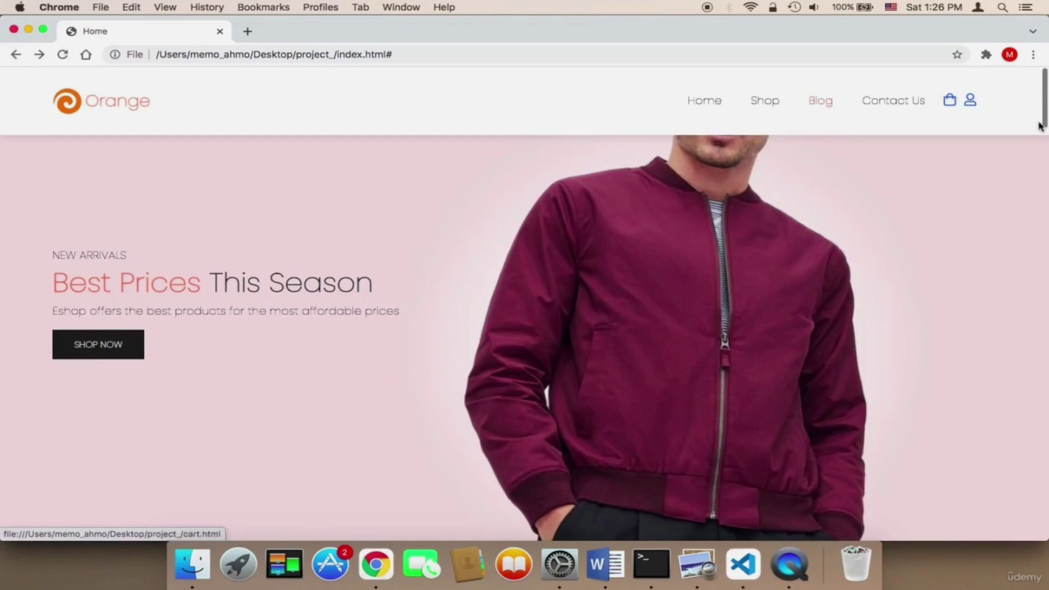
# Step: Test the cart and account icon links, then open Contact Us again
pyautogui.click(951, 104)
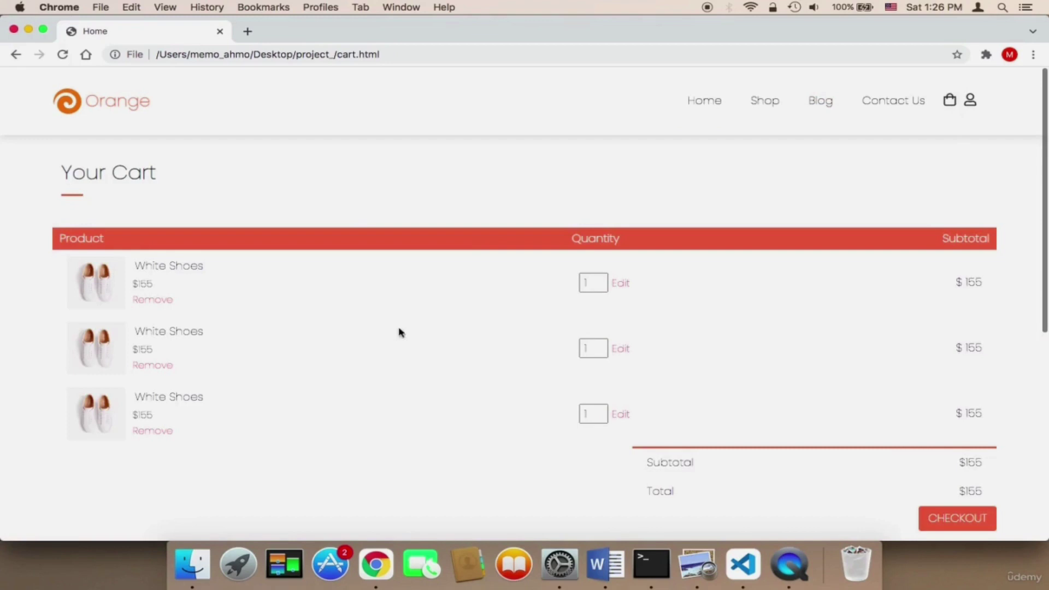
pyautogui.click(15, 54)
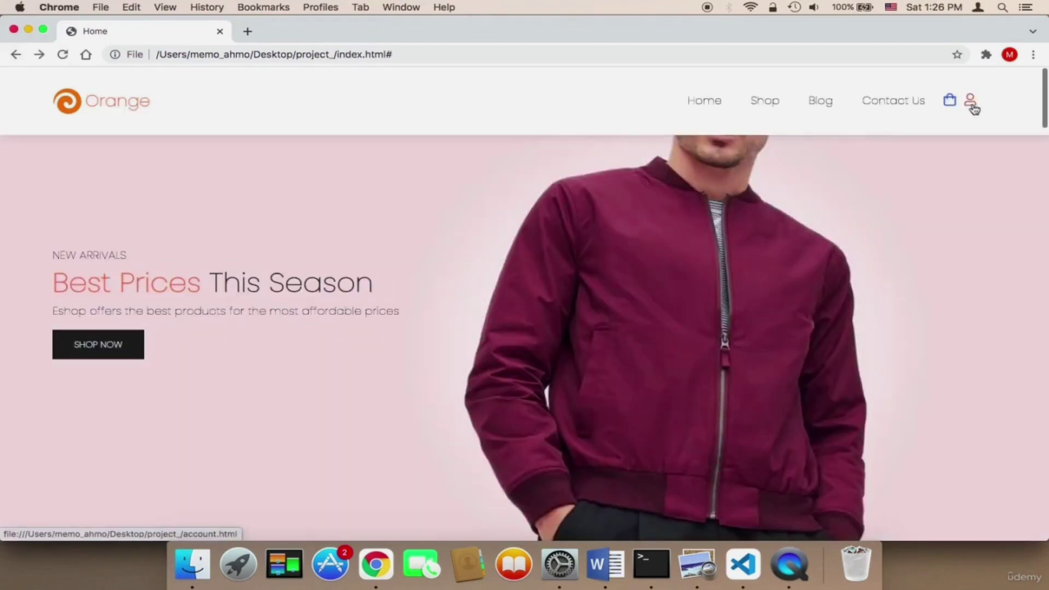
pyautogui.click(971, 101)
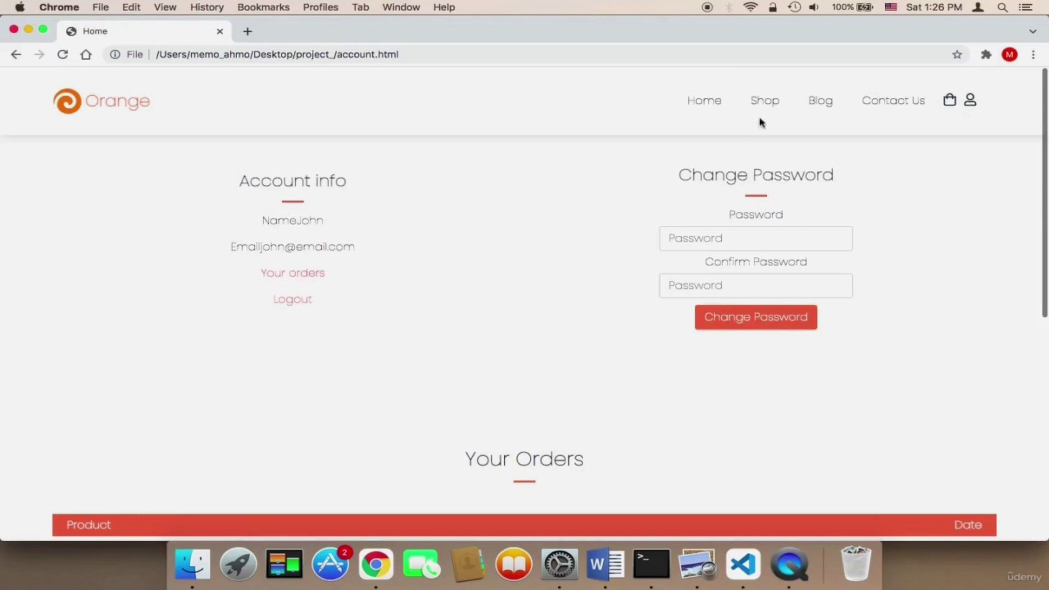
pyautogui.click(713, 110)
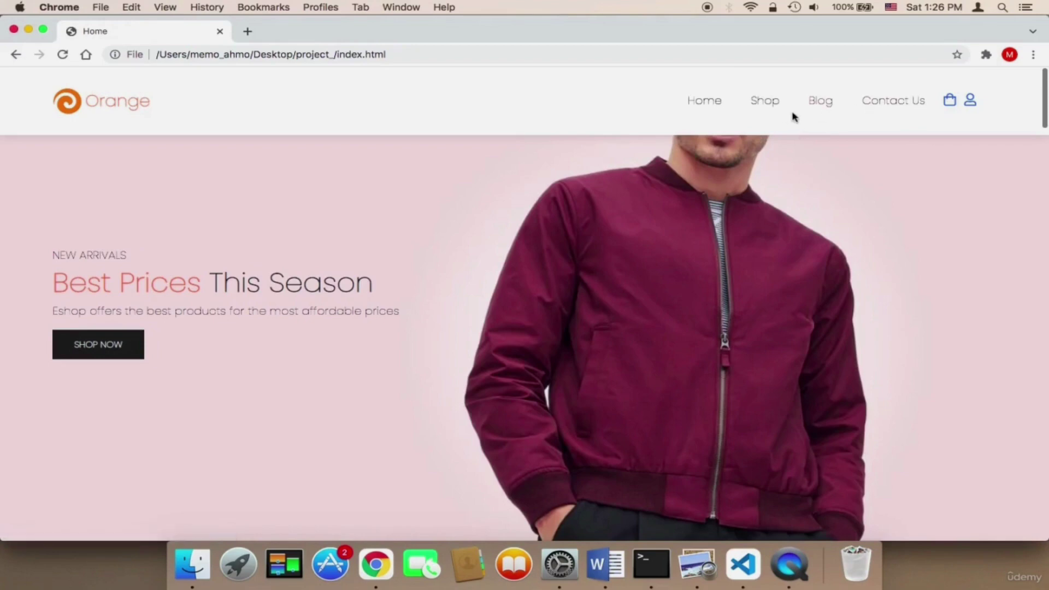
pyautogui.click(897, 106)
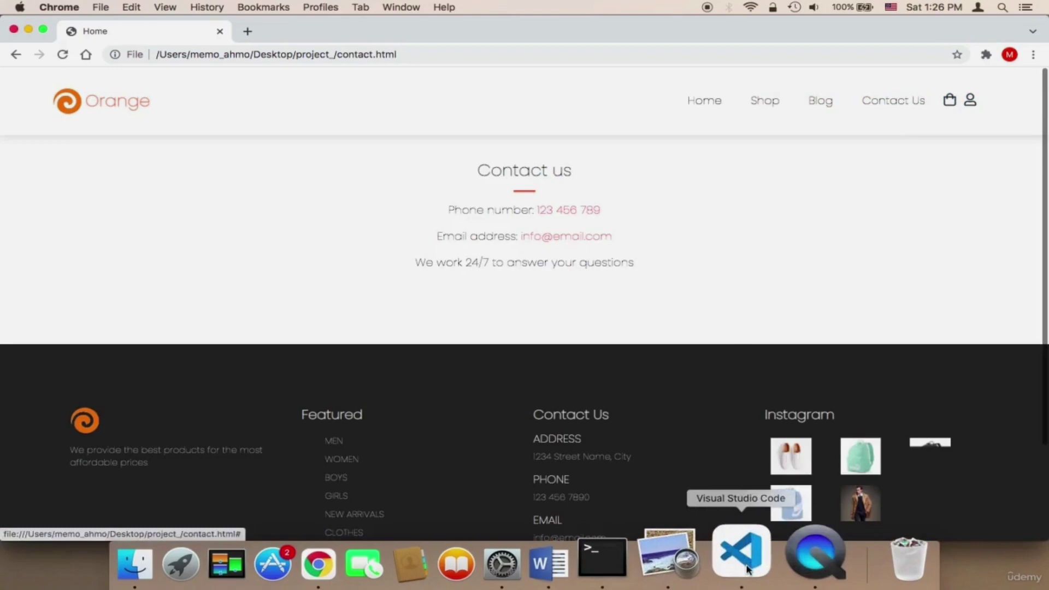
# Step: Fold the line-19 nav block, fix the </nav> indent, select the navbar with its comment, and save
pyautogui.click(742, 558)
pyautogui.scroll(5, 276, 199)
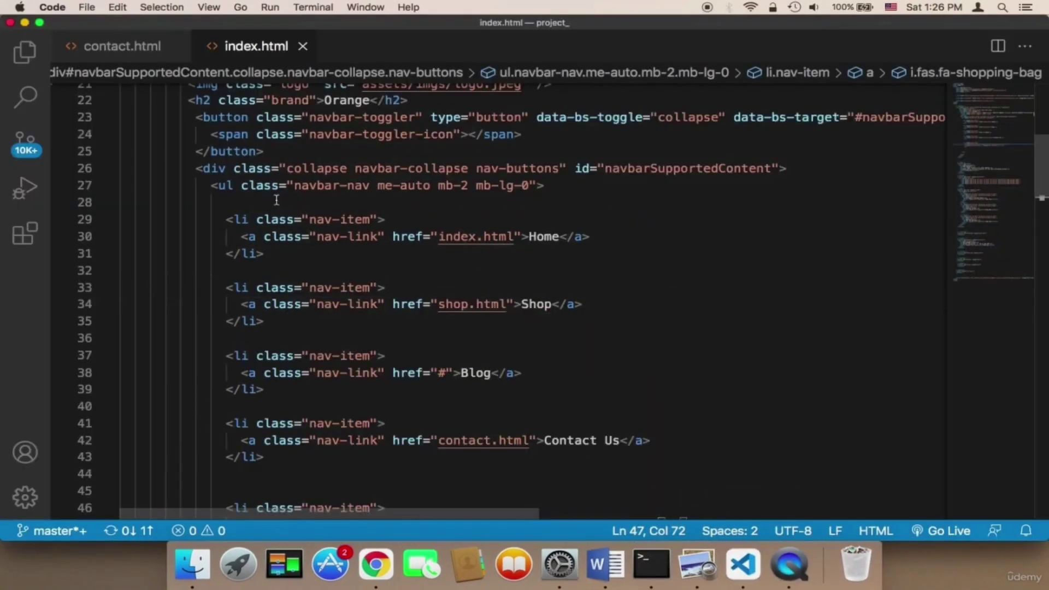
pyautogui.scroll(1, 276, 198)
pyautogui.scroll(2, 274, 201)
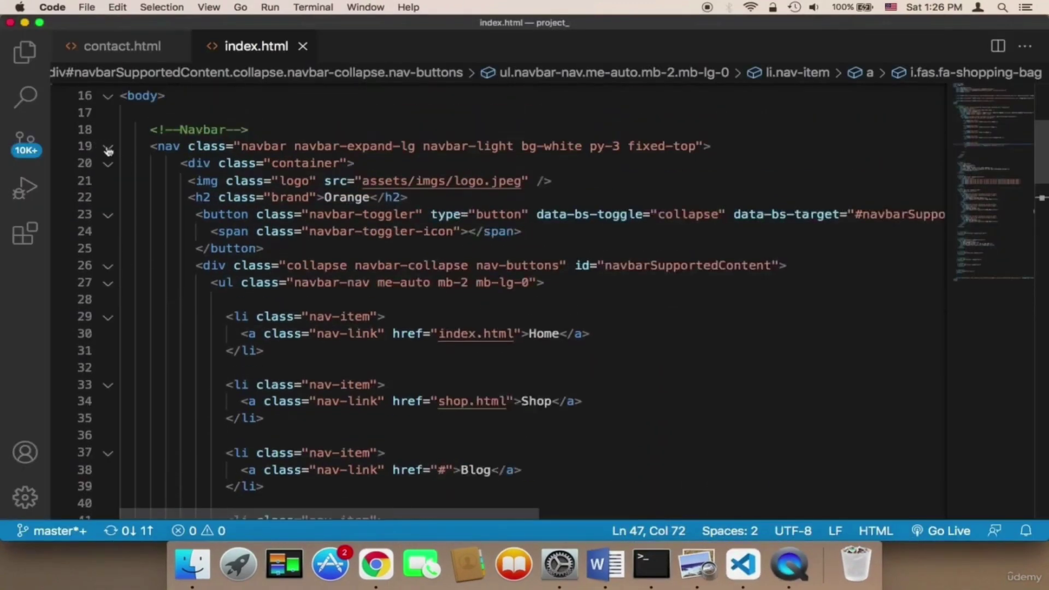
pyautogui.click(107, 148)
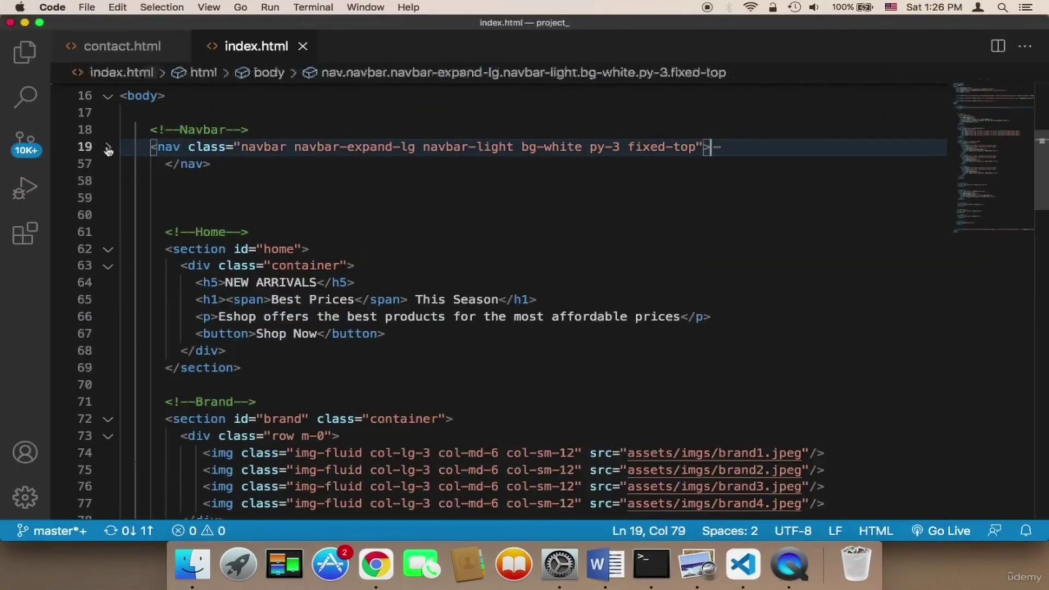
pyautogui.click(162, 163)
pyautogui.press('BackSpace')
pyautogui.moveTo(197, 164); pyautogui.dragTo(135, 129)
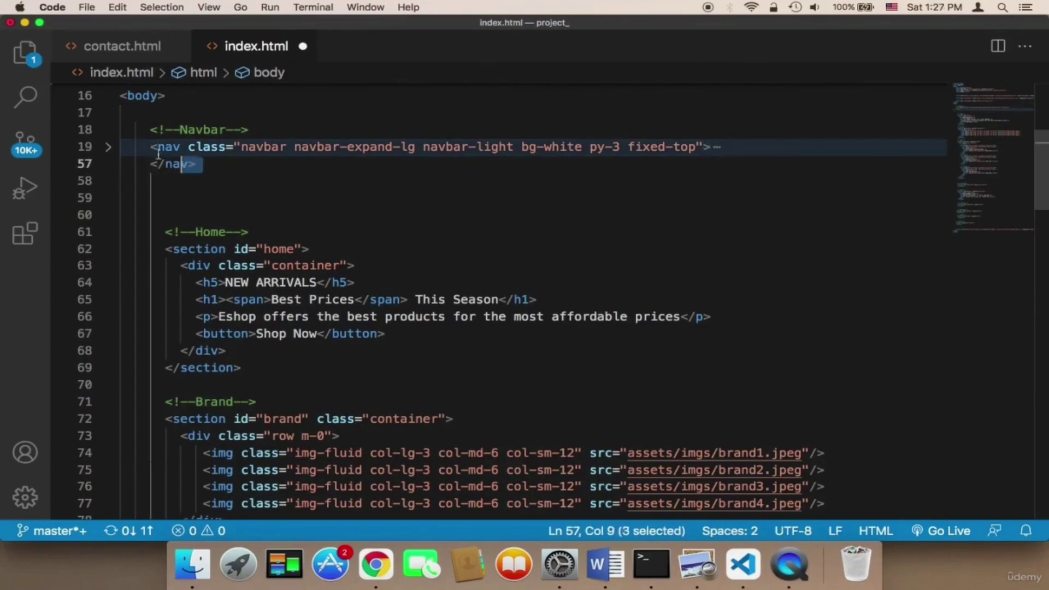
pyautogui.press('super+s')
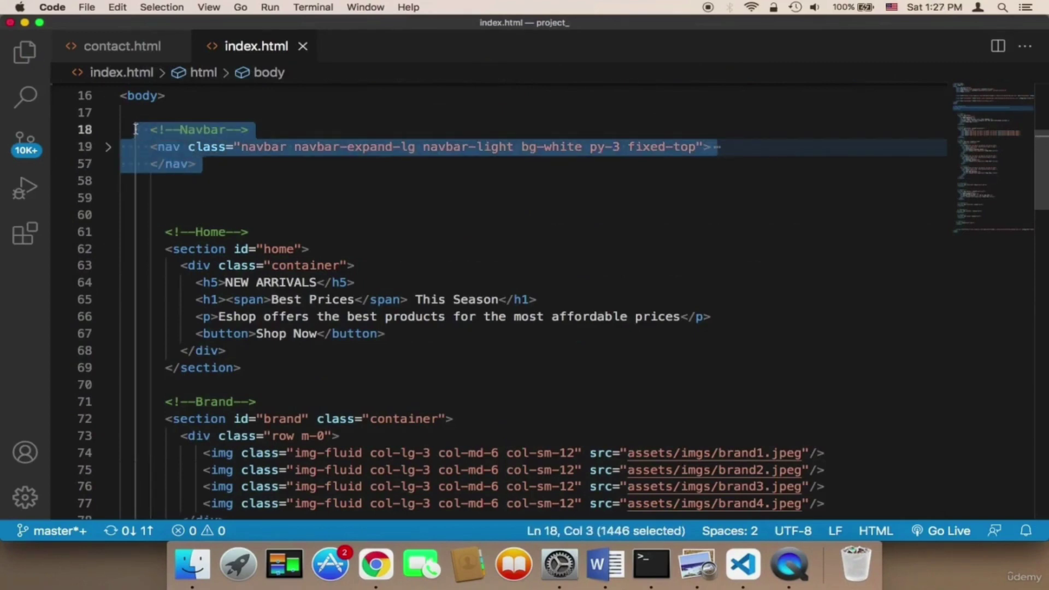
# Step: Replace contact.html's old navbar with the copied index.html navbar and save it
pyautogui.click(89, 44)
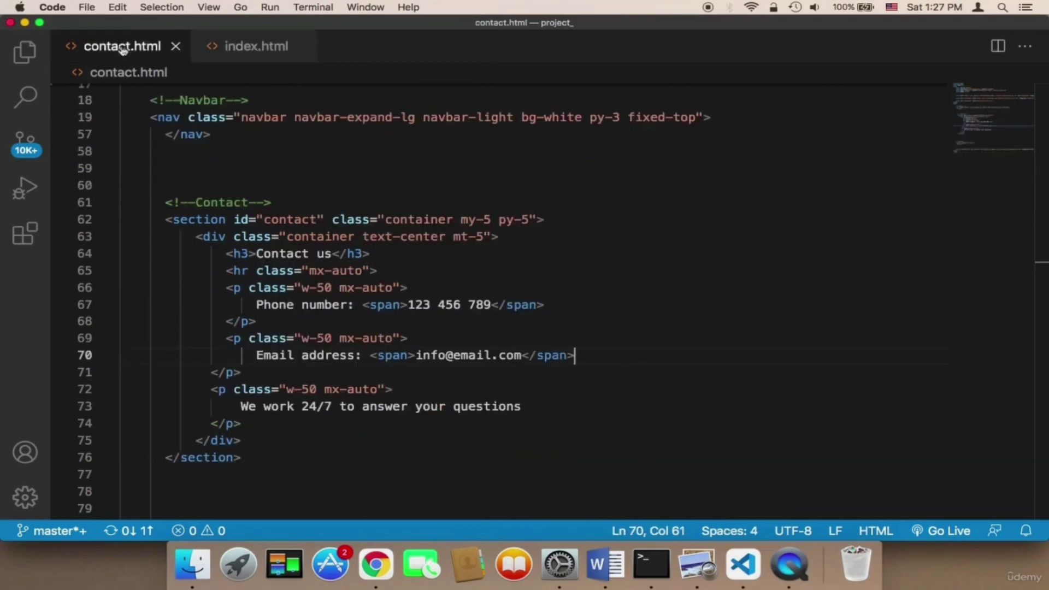
pyautogui.scroll(3, 225, 163)
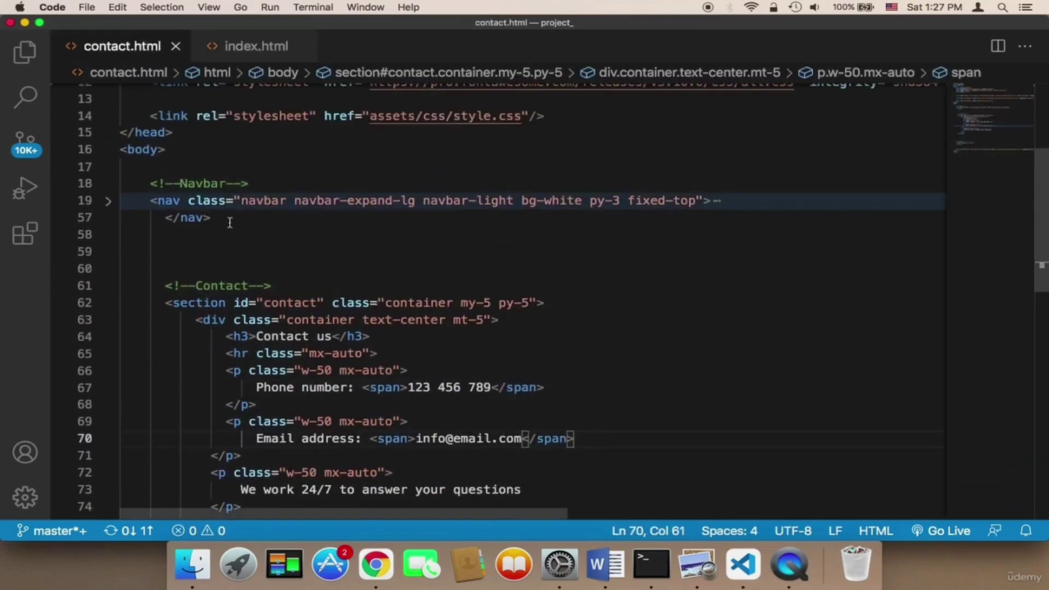
pyautogui.click(212, 218)
pyautogui.moveTo(211, 218); pyautogui.dragTo(134, 183)
pyautogui.press('BackSpace')
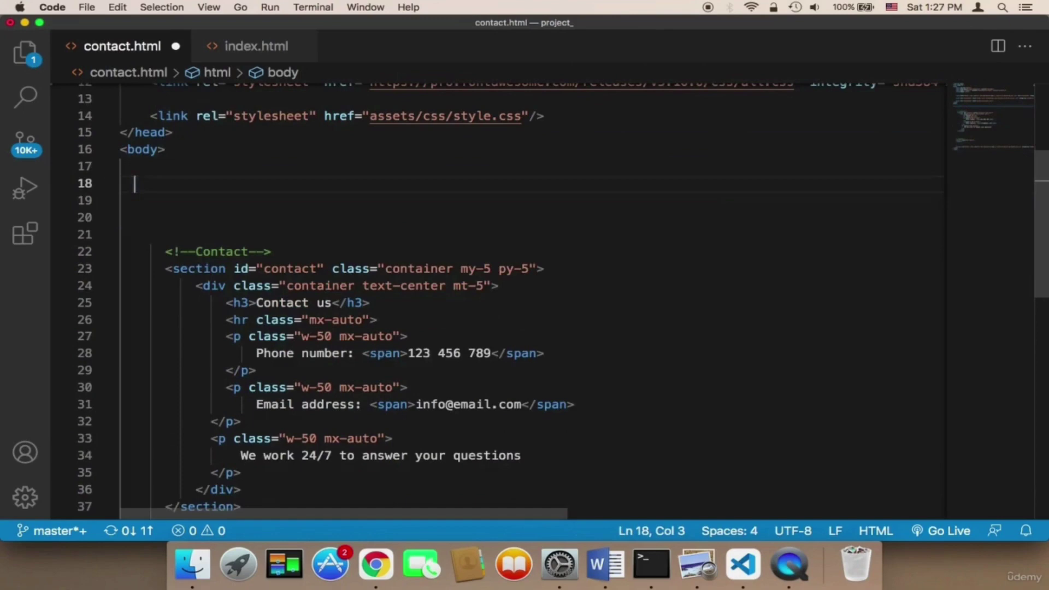
pyautogui.press('Return')
pyautogui.press('super+v')
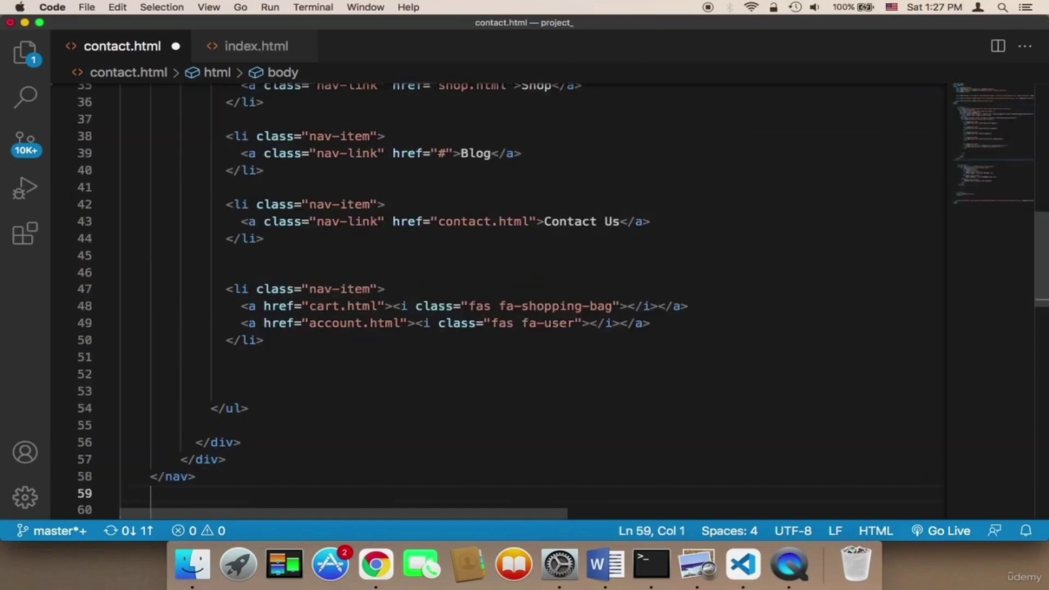
pyautogui.press('super+s')
# Step: Show the project files, then follow Chrome's Home link from the contact page
pyautogui.click(27, 53)
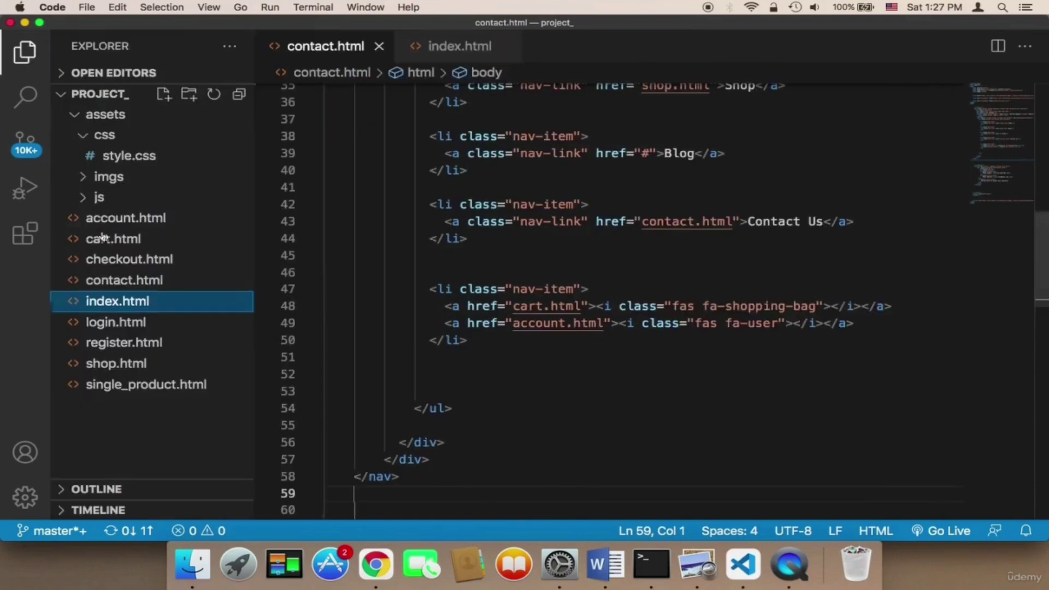
pyautogui.click(380, 562)
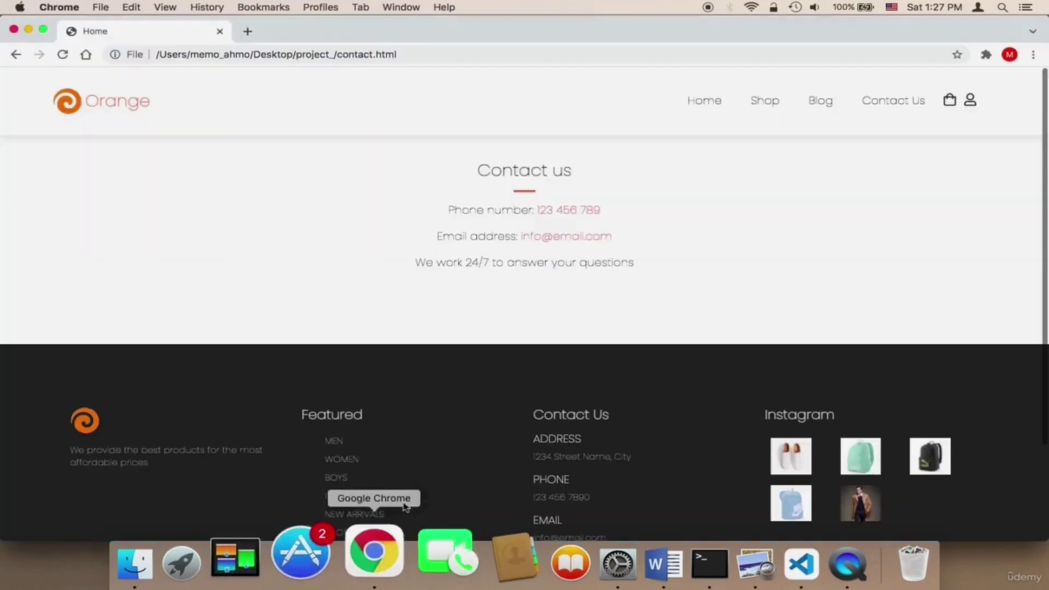
pyautogui.click(701, 107)
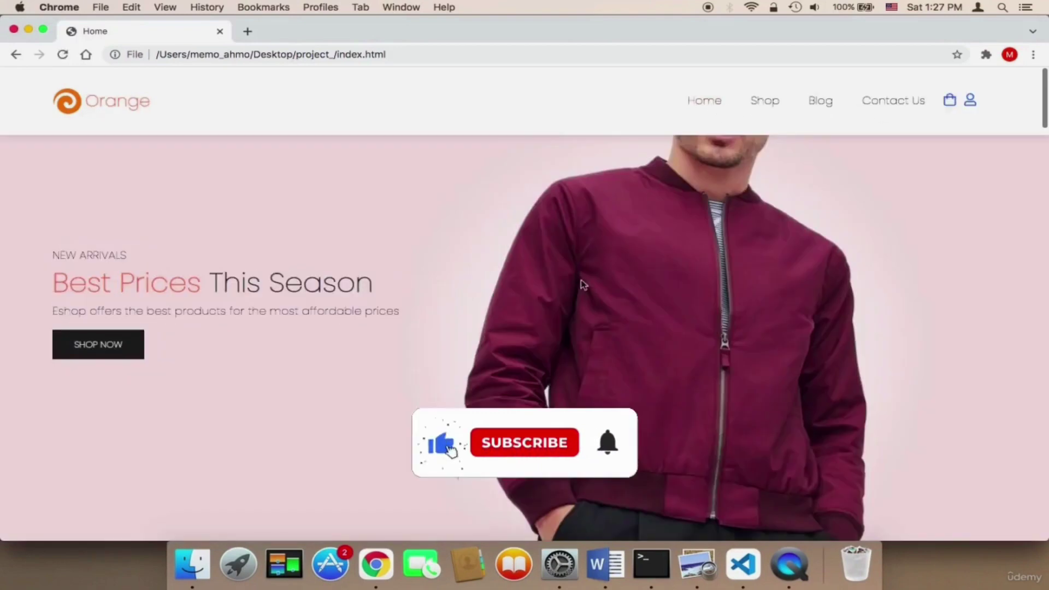